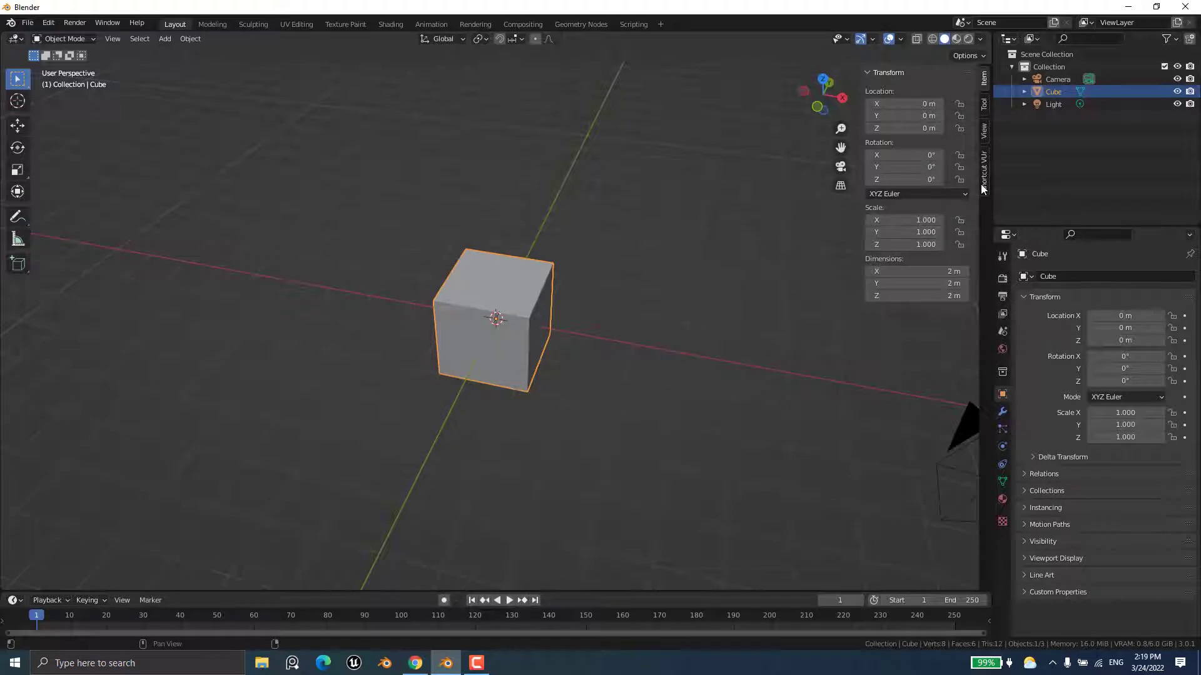
Start the Shortcut VUr input display and hide the viewport sidebar
click(984, 172)
click(928, 93)
key(n)
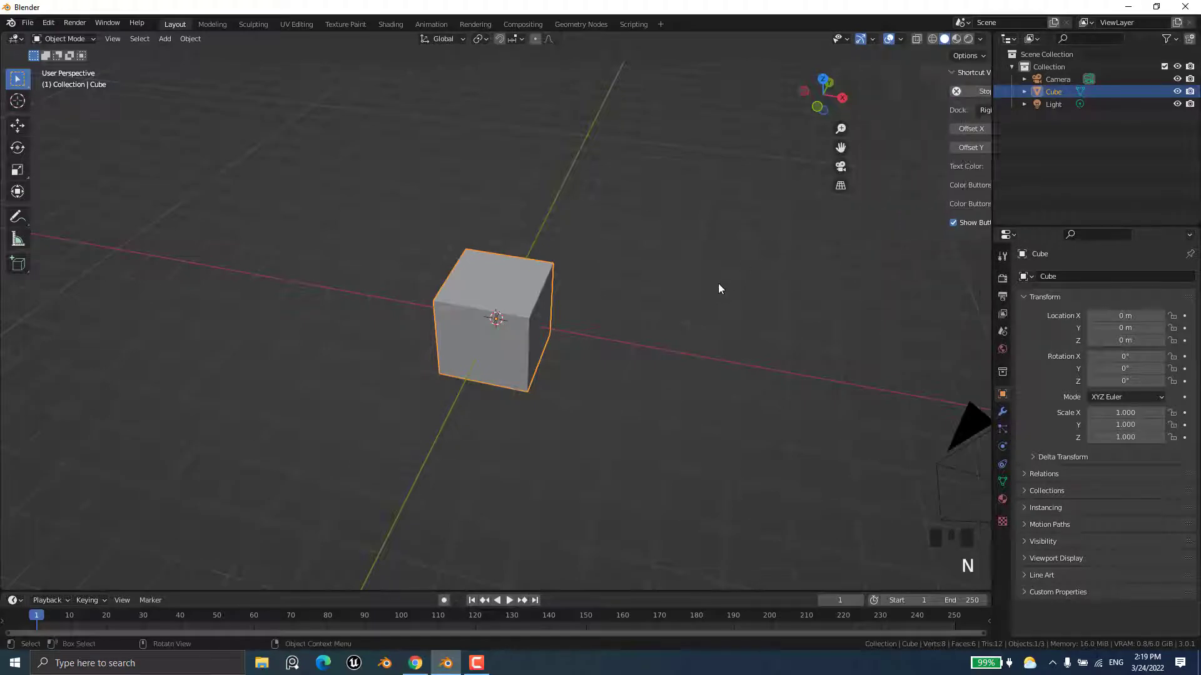
Enter Edit Mode on the default cube and deselect all of its geometry
middle_drag(628, 362, 614, 355)
scroll(481, 329, up, 2)
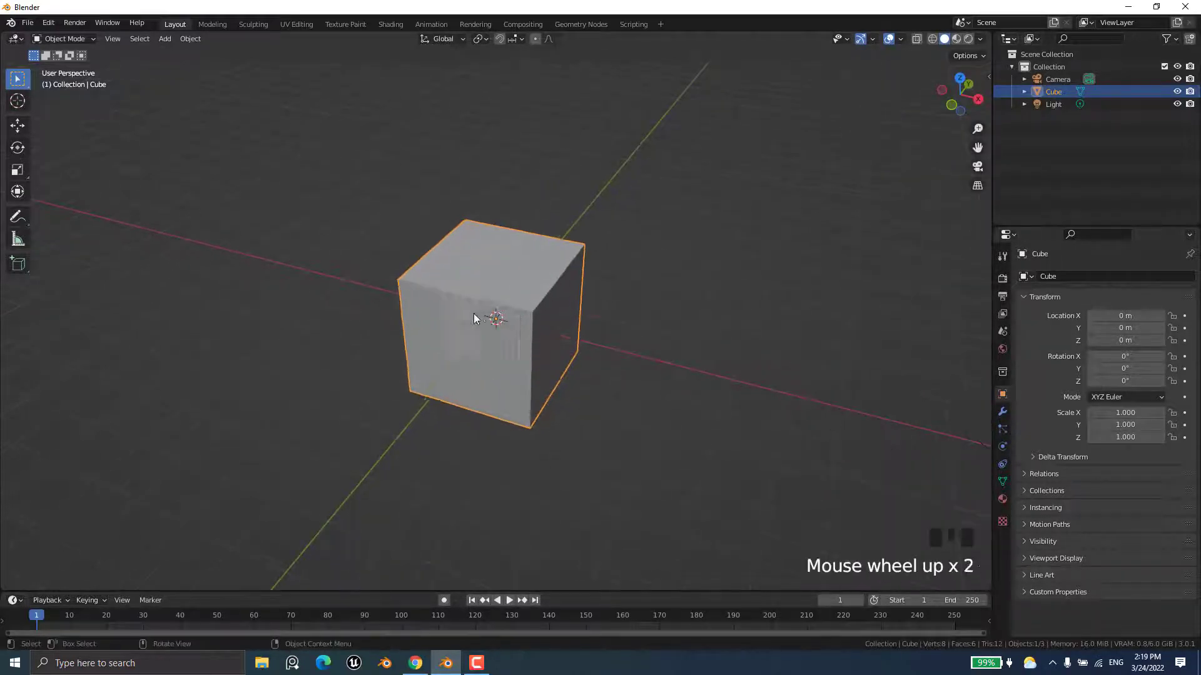
key(Tab)
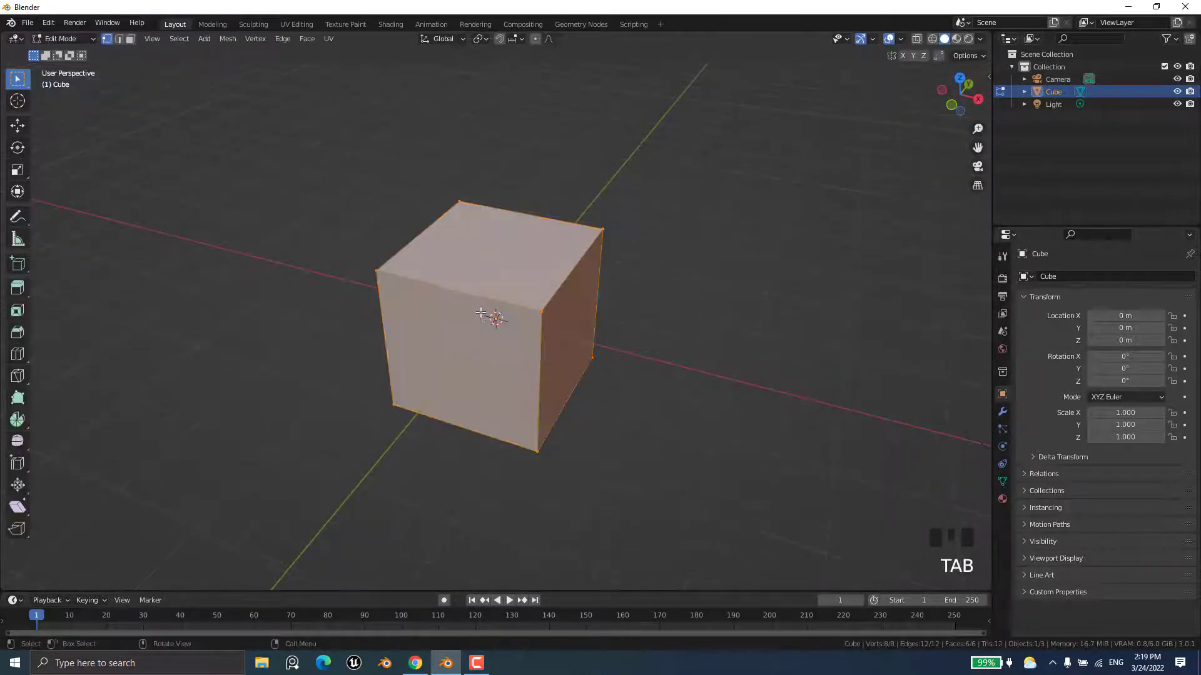
click(409, 469)
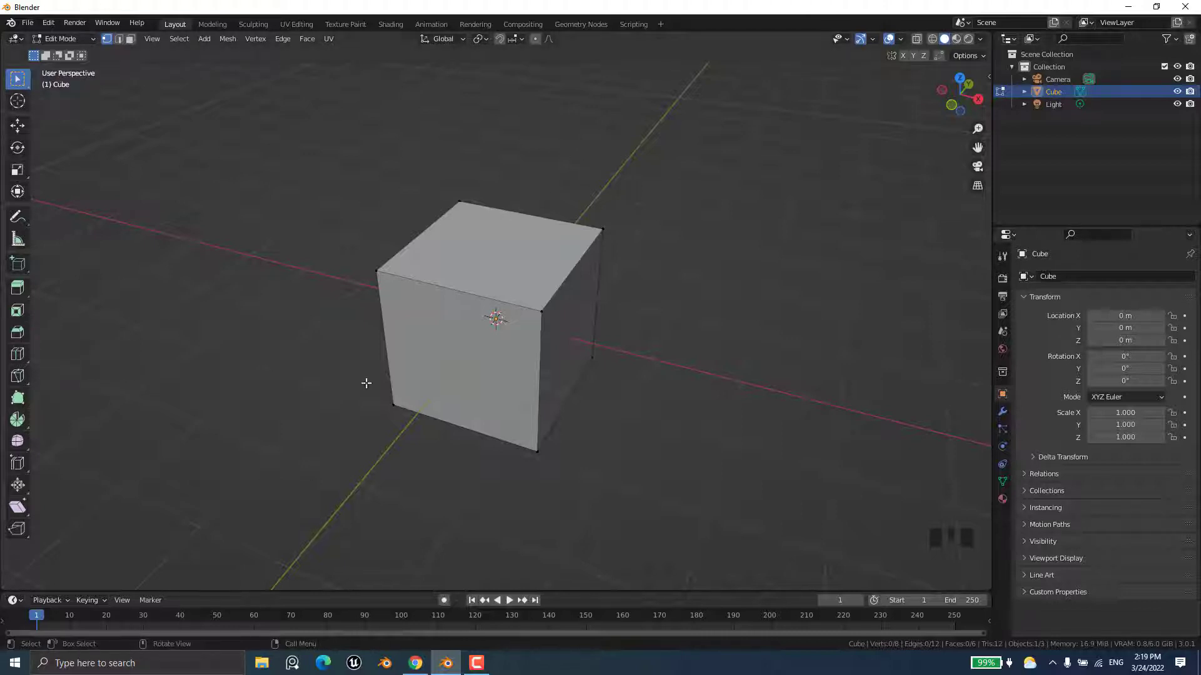
Use Loop Cut to add vertical edge loops across the cube's front and top faces, with the number of cuts set to 4
click(17, 357)
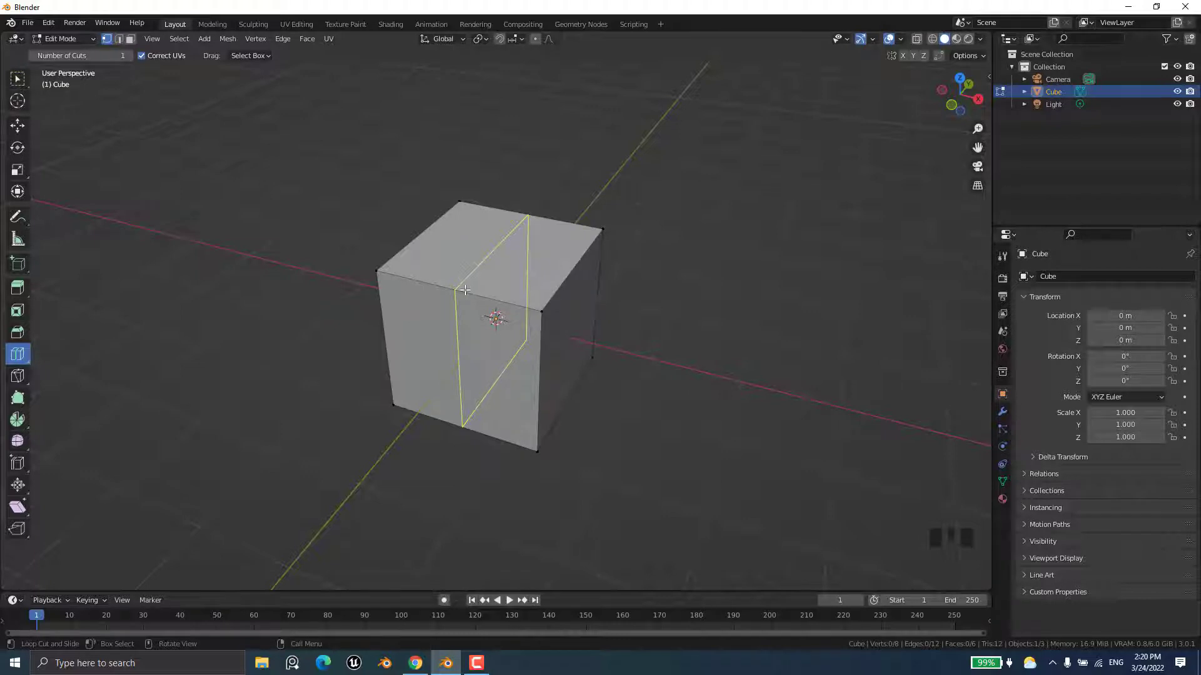
scroll(465, 290, up, 1)
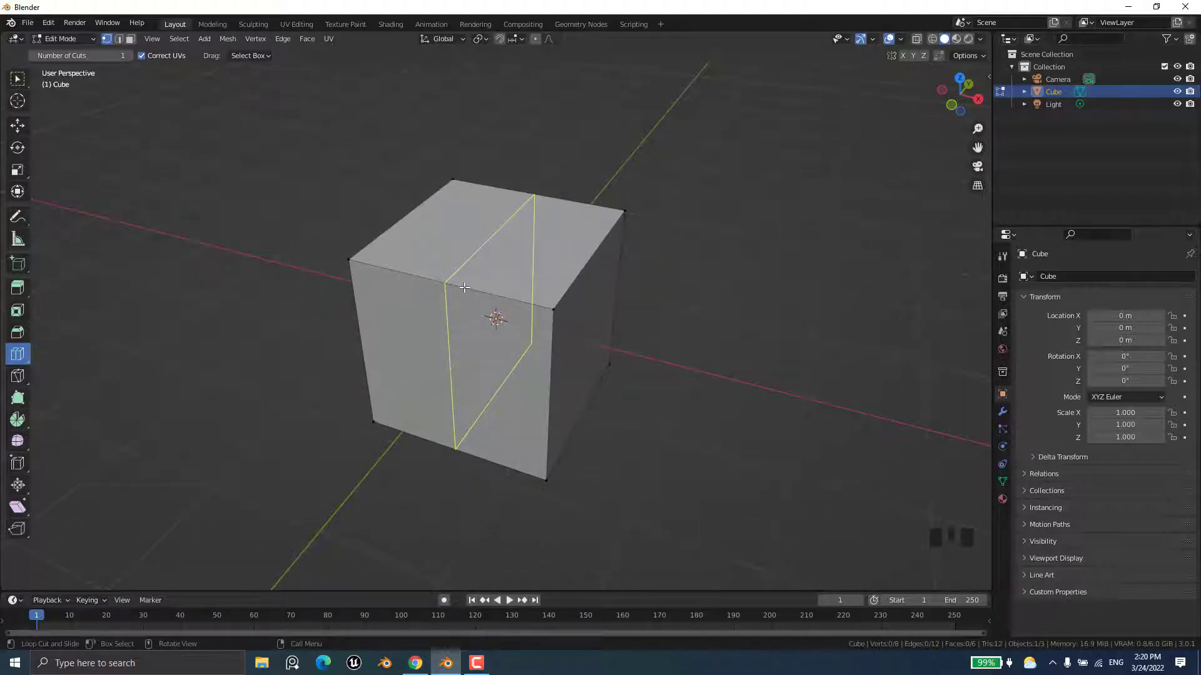
click(464, 287)
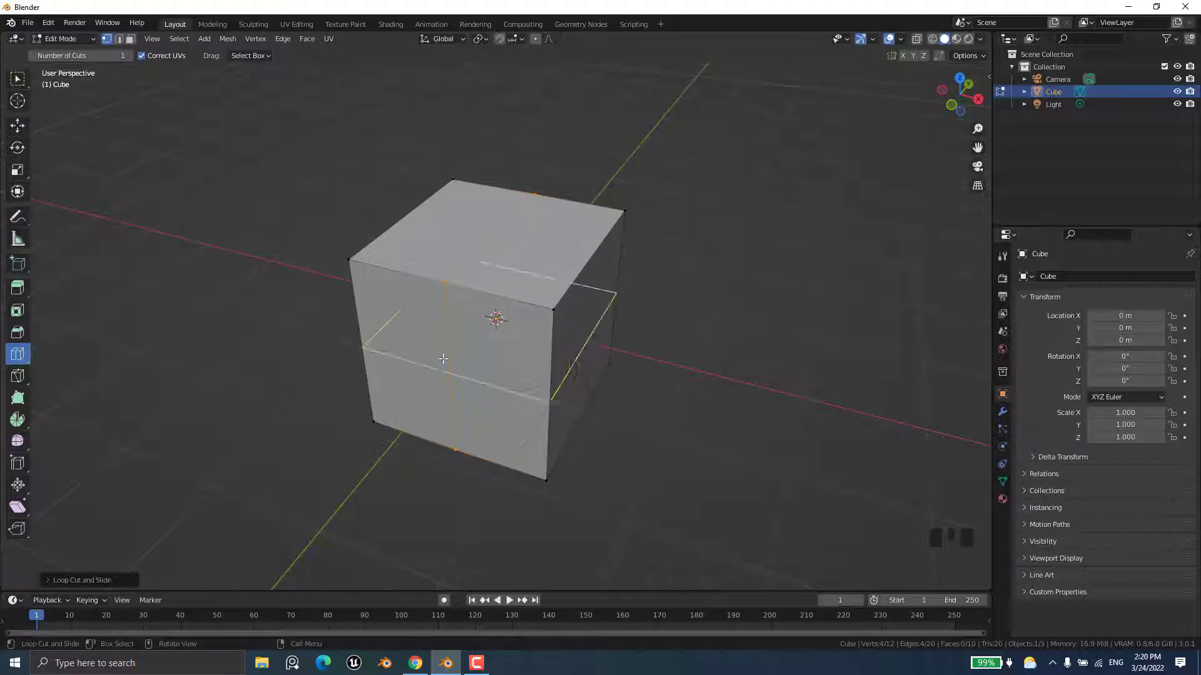
click(45, 580)
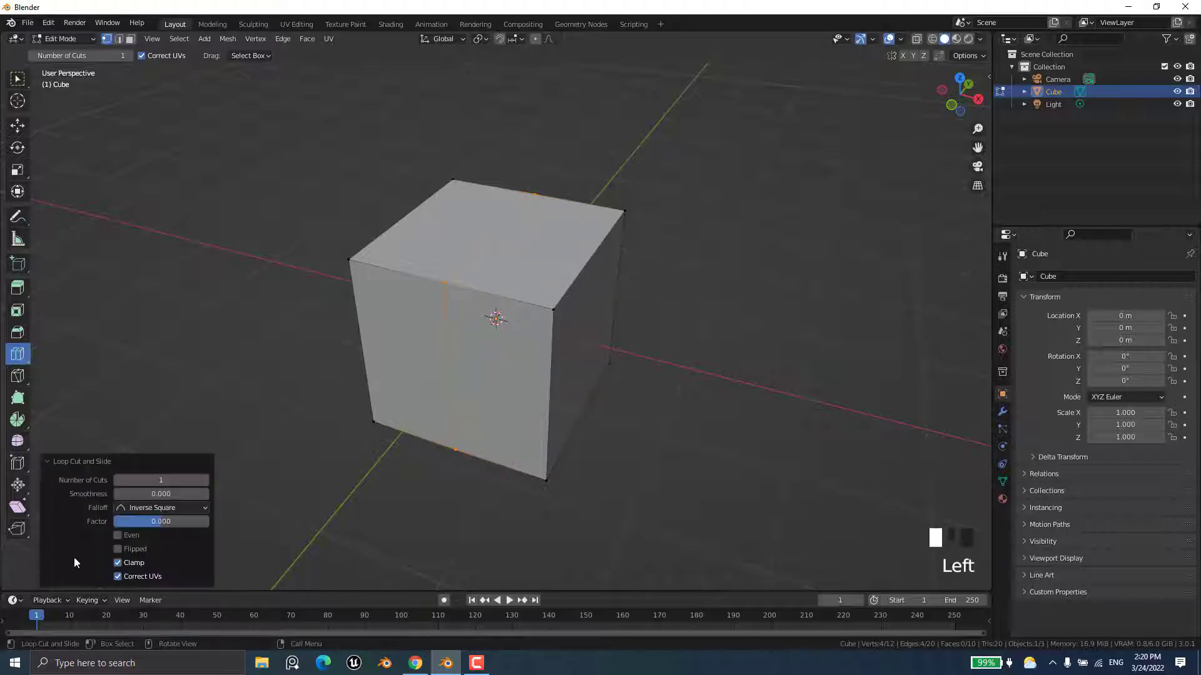
click(206, 479)
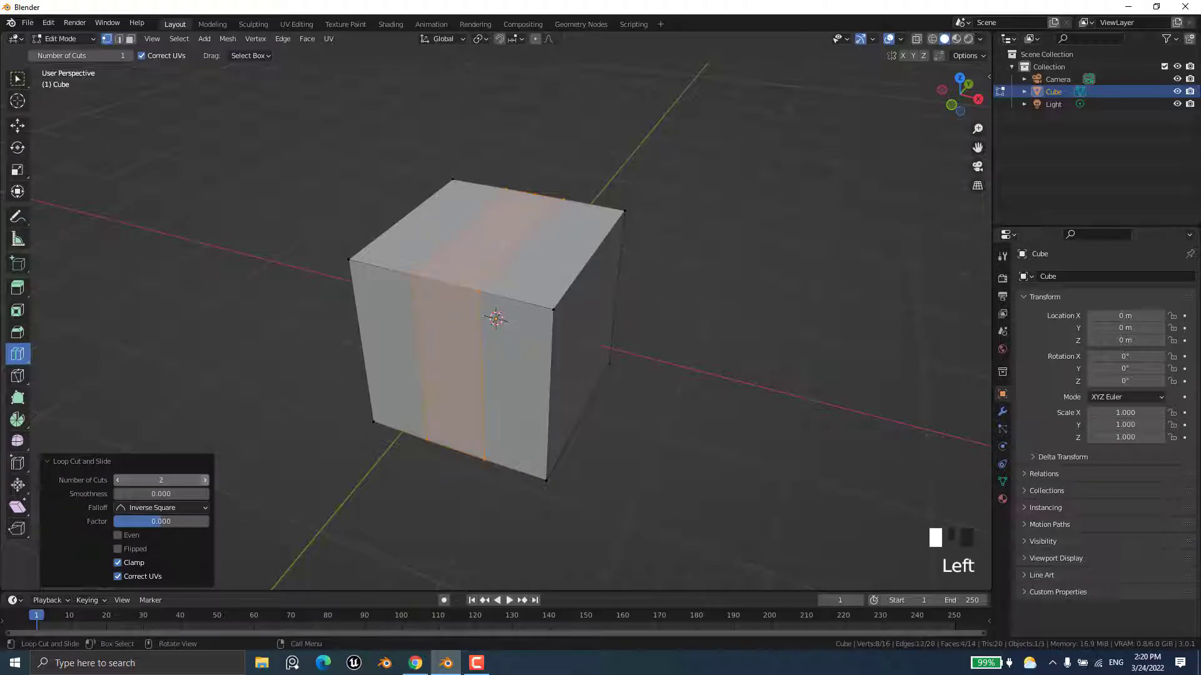
click(204, 480)
click(205, 480)
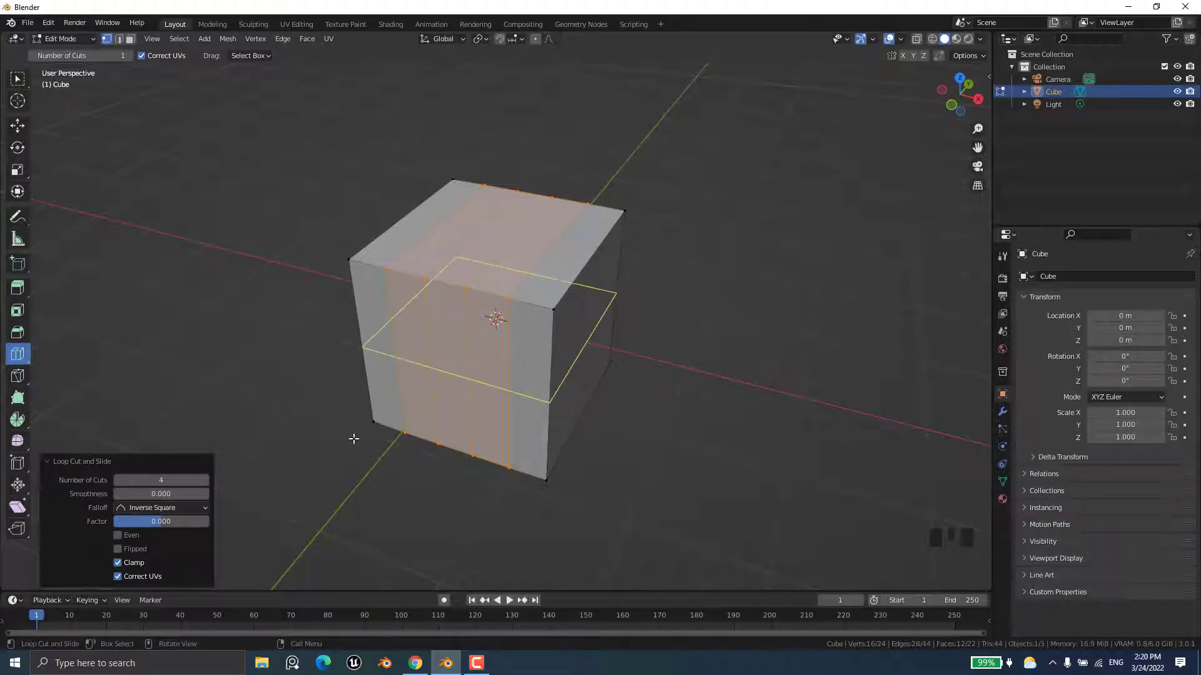
Try a smoothness of about -0.56 on the four loop cuts and reset it to 0
click(152, 494)
mouse_move(152, 494)
mouse_down()
mouse_move(198, 494)
mouse_move(128, 494)
mouse_move(144, 494)
mouse_up()
click(144, 494)
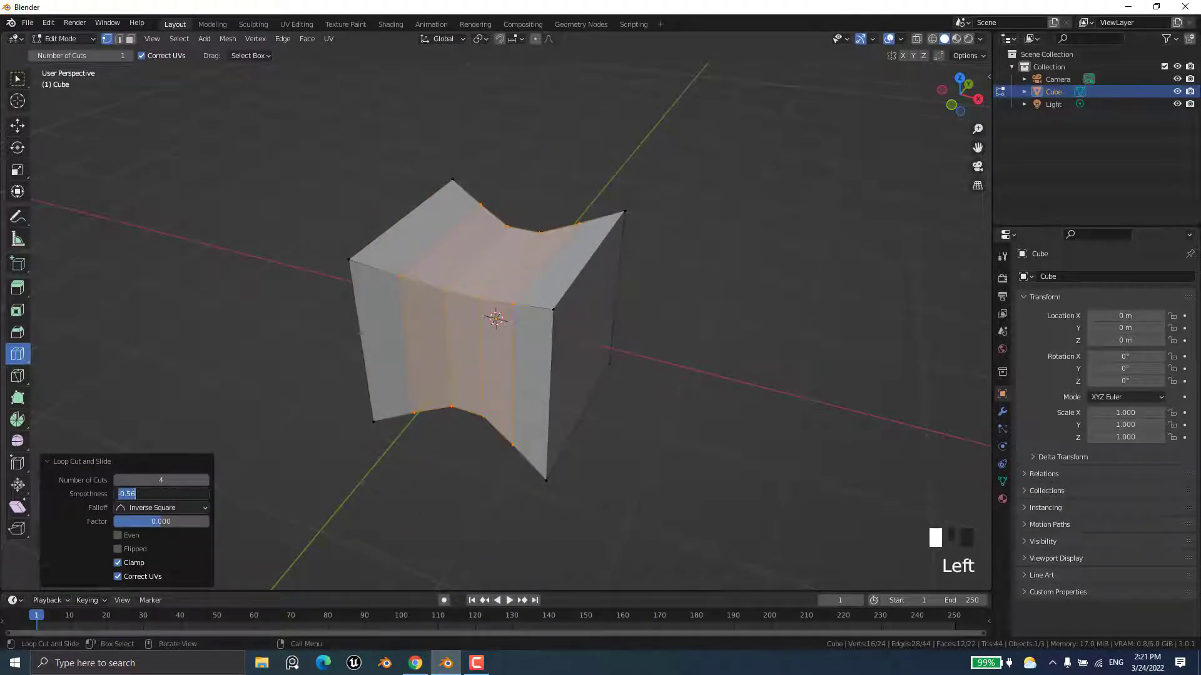
text(0)
key(Return)
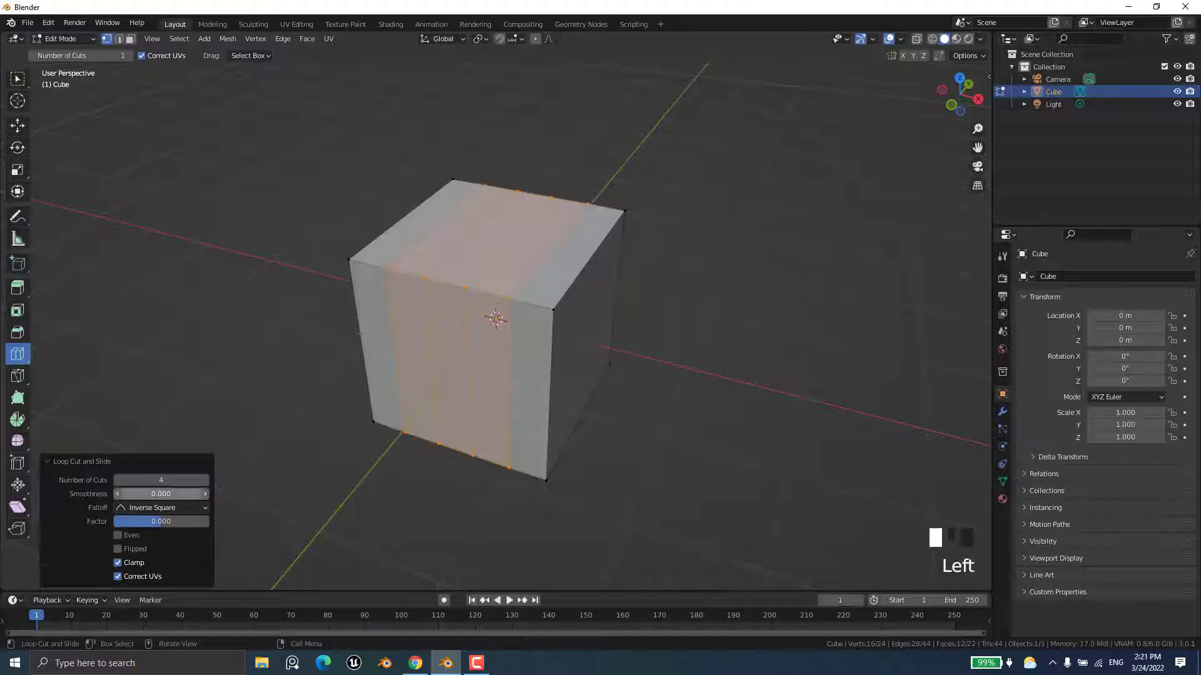
Try the Sphere falloff, change it to Smooth, and slide the four loop cuts to a factor of 0.221
click(176, 508)
click(169, 535)
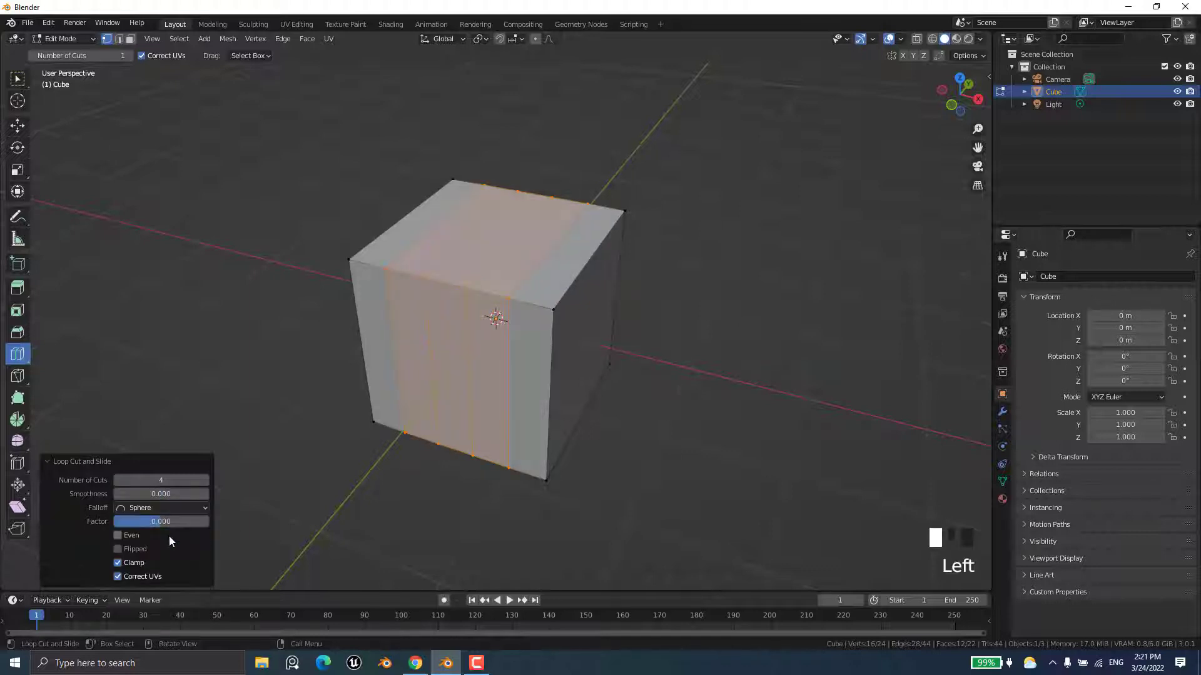
click(182, 507)
click(140, 508)
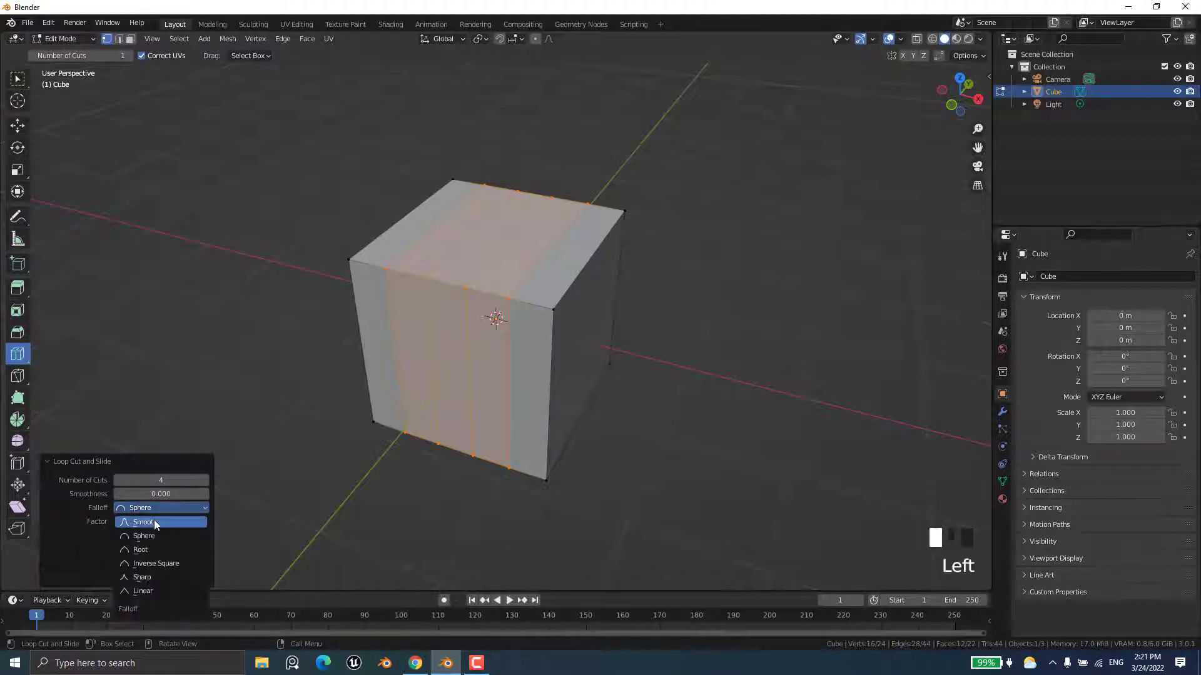
click(158, 522)
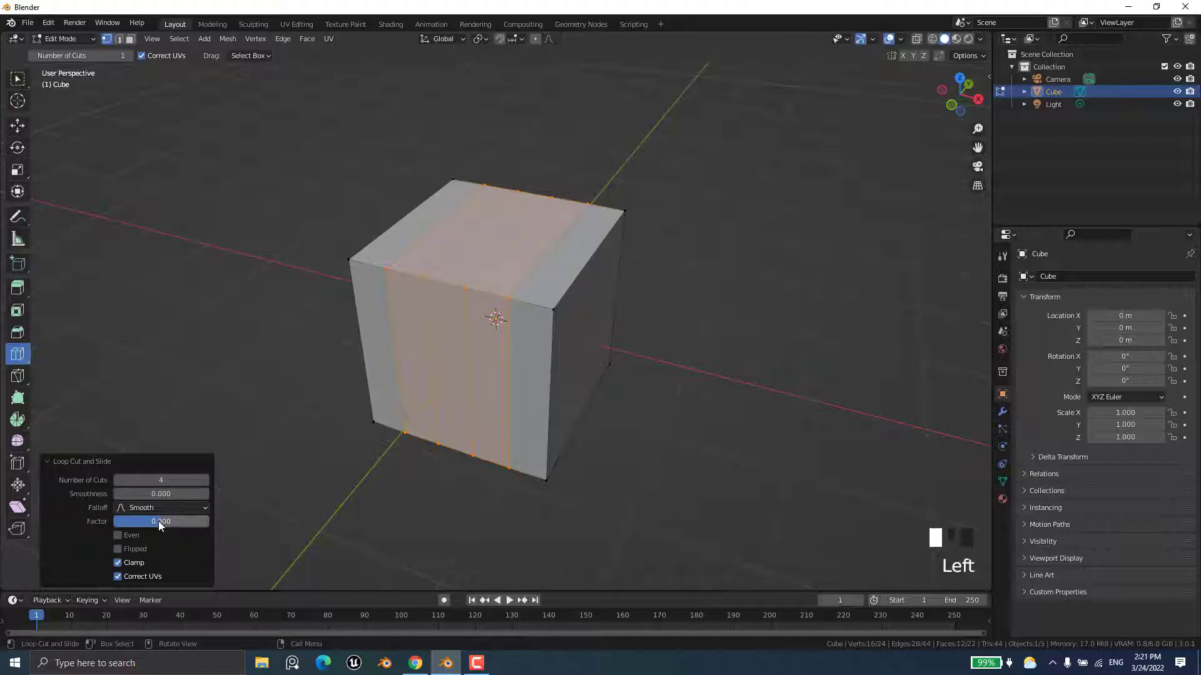
mouse_move(159, 520)
mouse_down()
mouse_move(122, 521)
mouse_move(208, 520)
mouse_move(114, 520)
mouse_move(172, 520)
mouse_up()
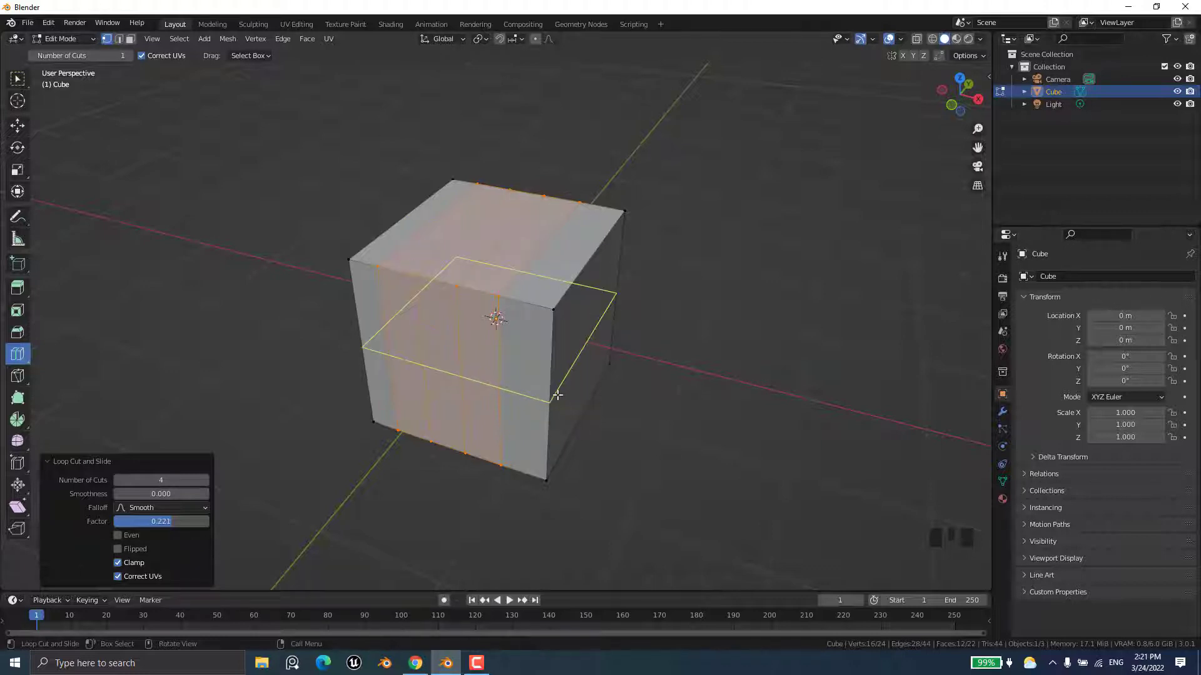
Add a horizontal loop cut slid to factor -0.597, and further single vertical loop cuts, the last slid to factor -0.577
click(557, 395)
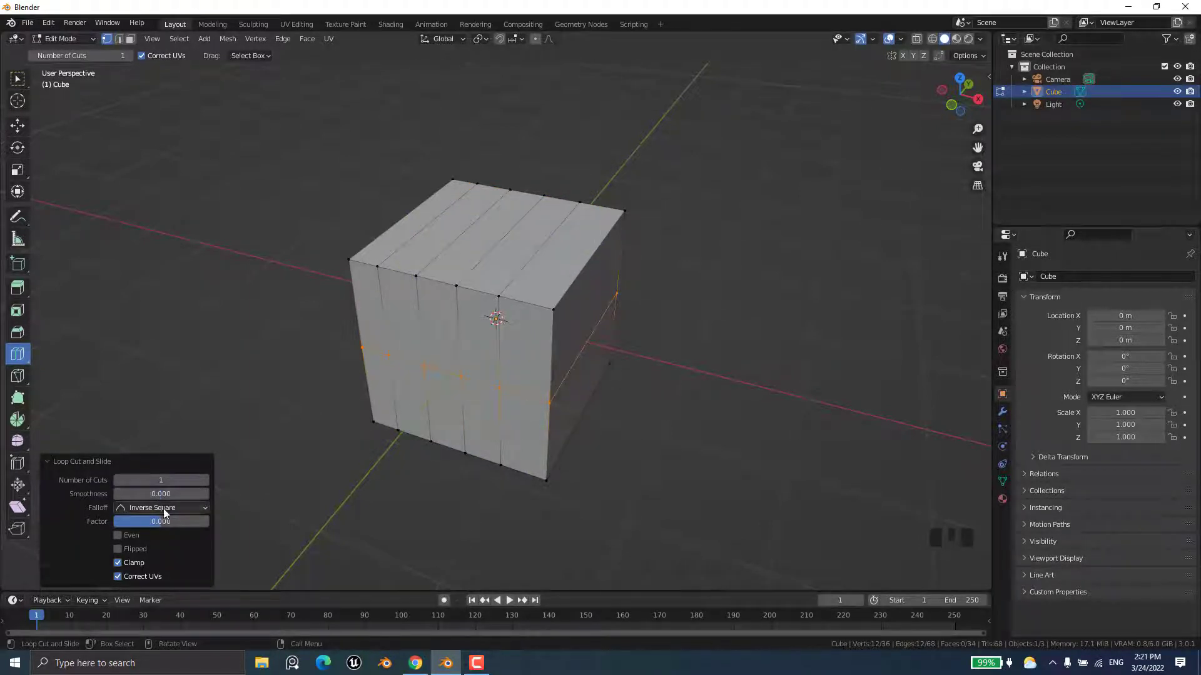
drag(162, 525, 132, 523)
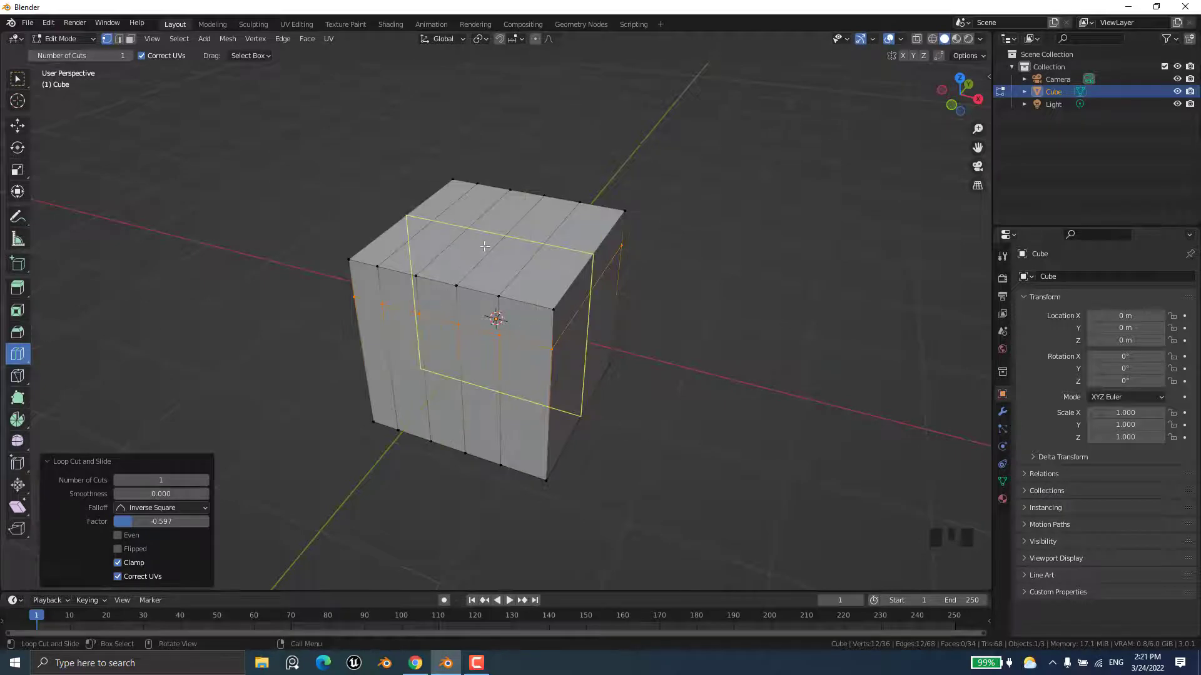
click(529, 303)
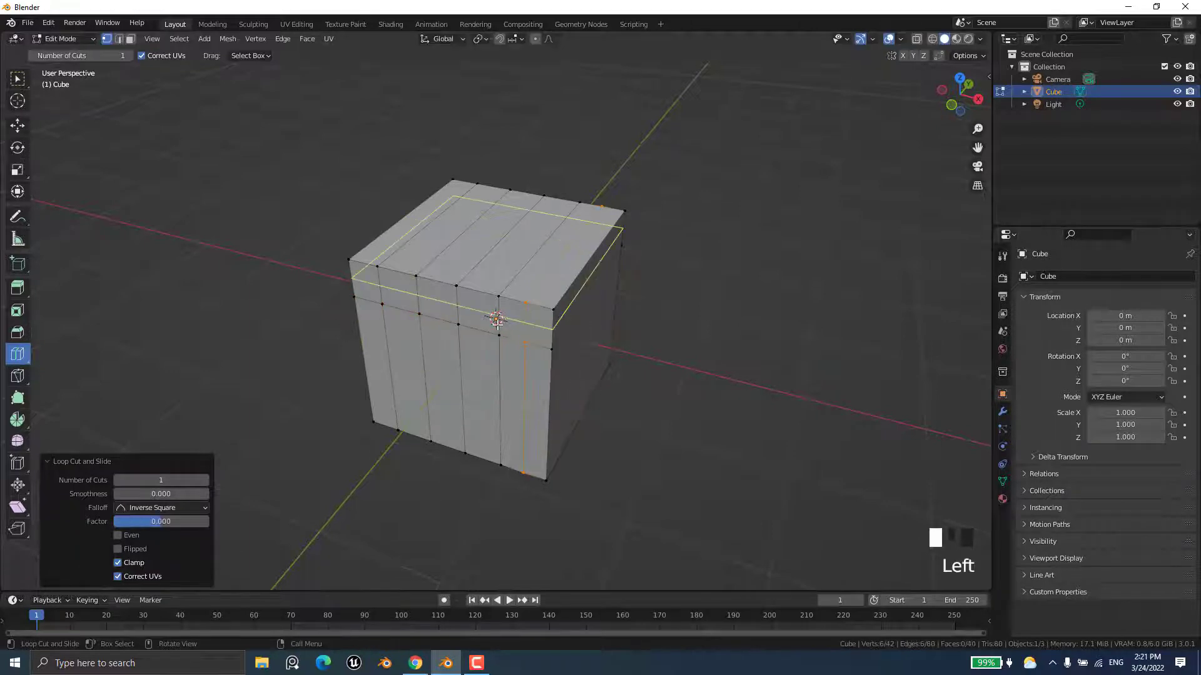
mouse_move(450, 284)
mouse_down()
mouse_move(424, 286)
mouse_move(438, 289)
mouse_up()
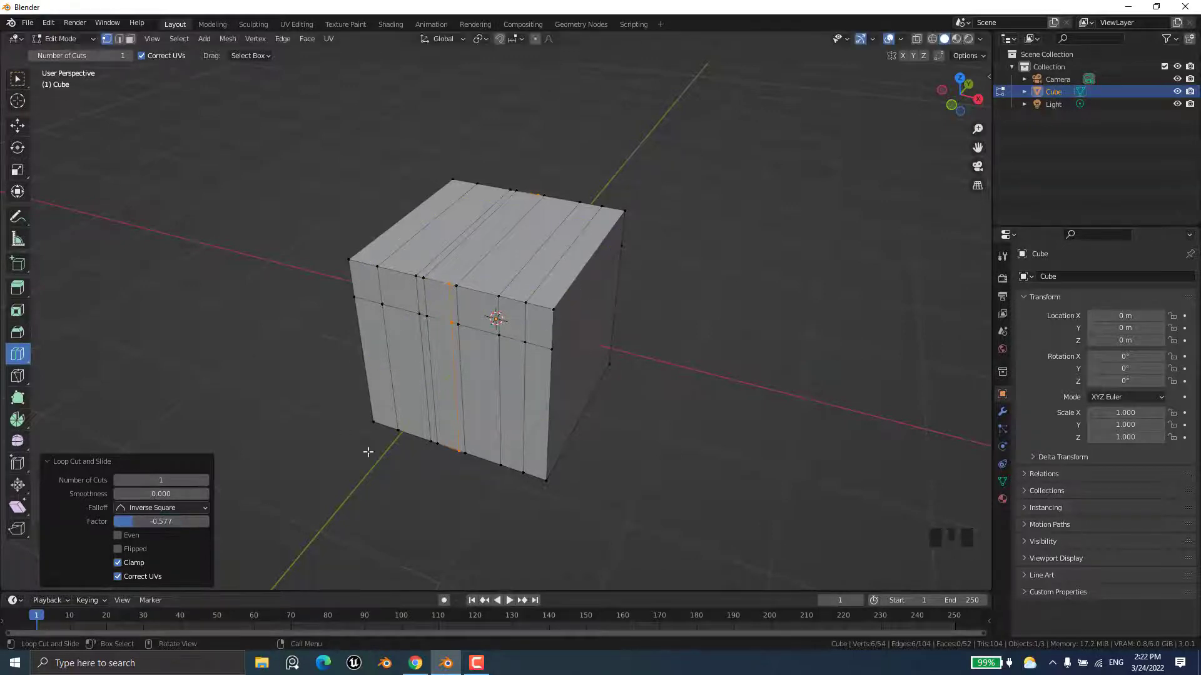
Add horizontal loop cuts just below the existing horizontal loop with factor -0.887 and 3 cuts
drag(554, 370, 546, 315)
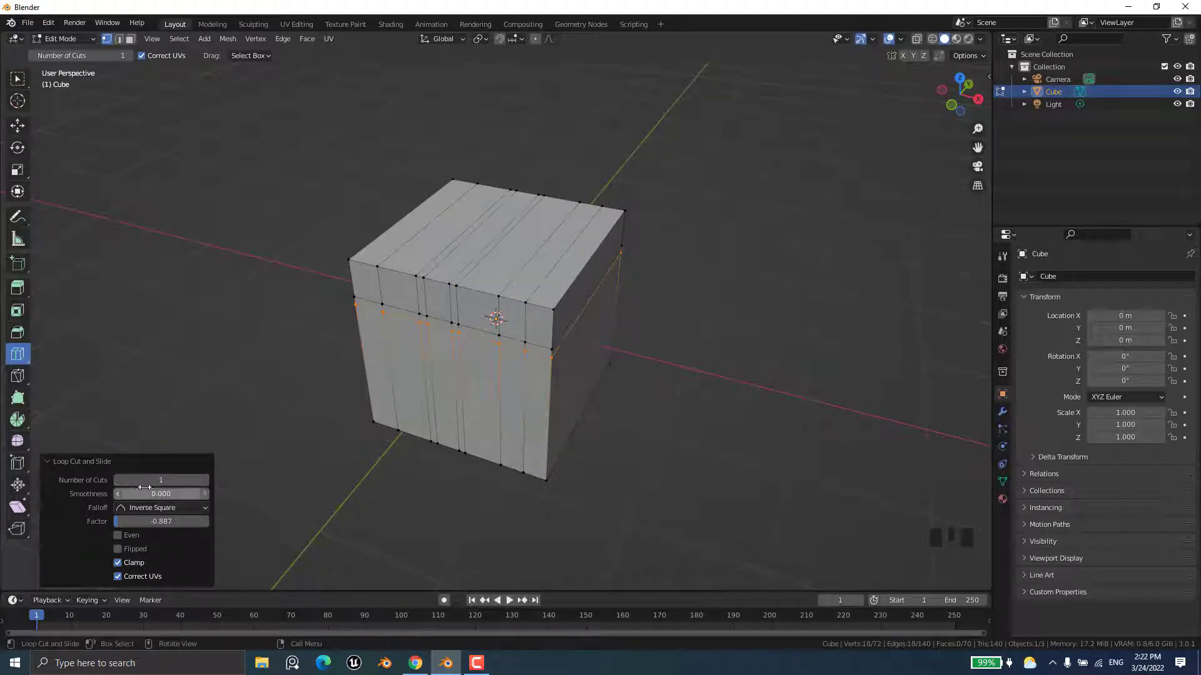
click(205, 480)
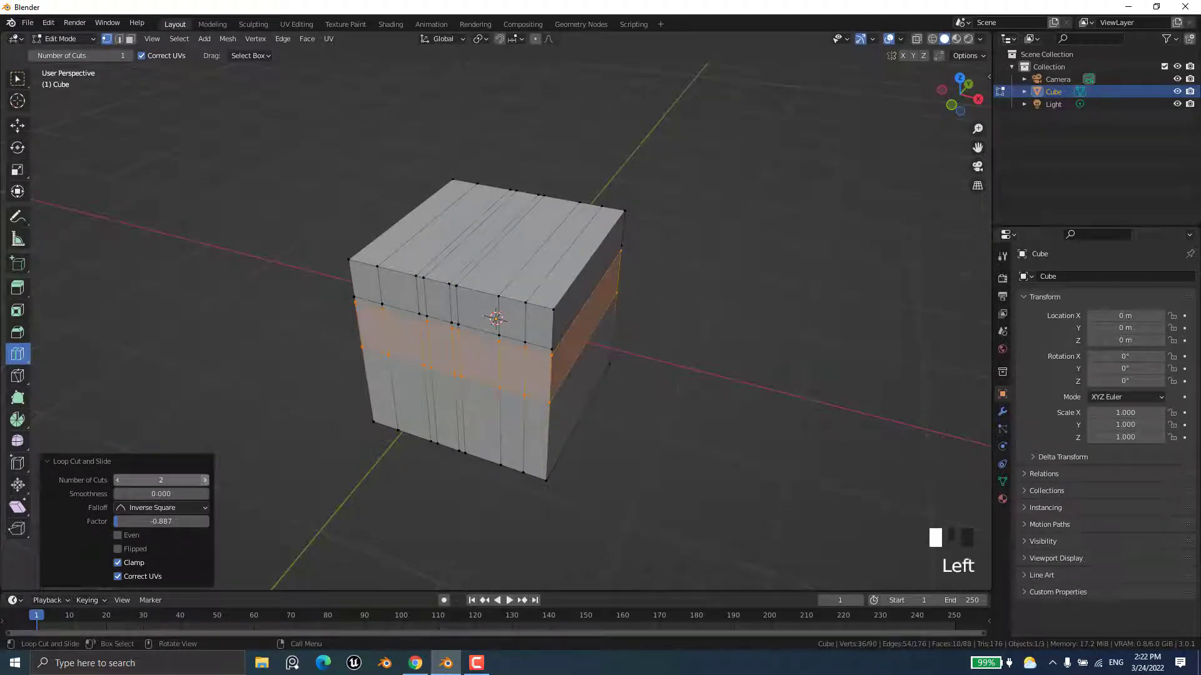
click(205, 480)
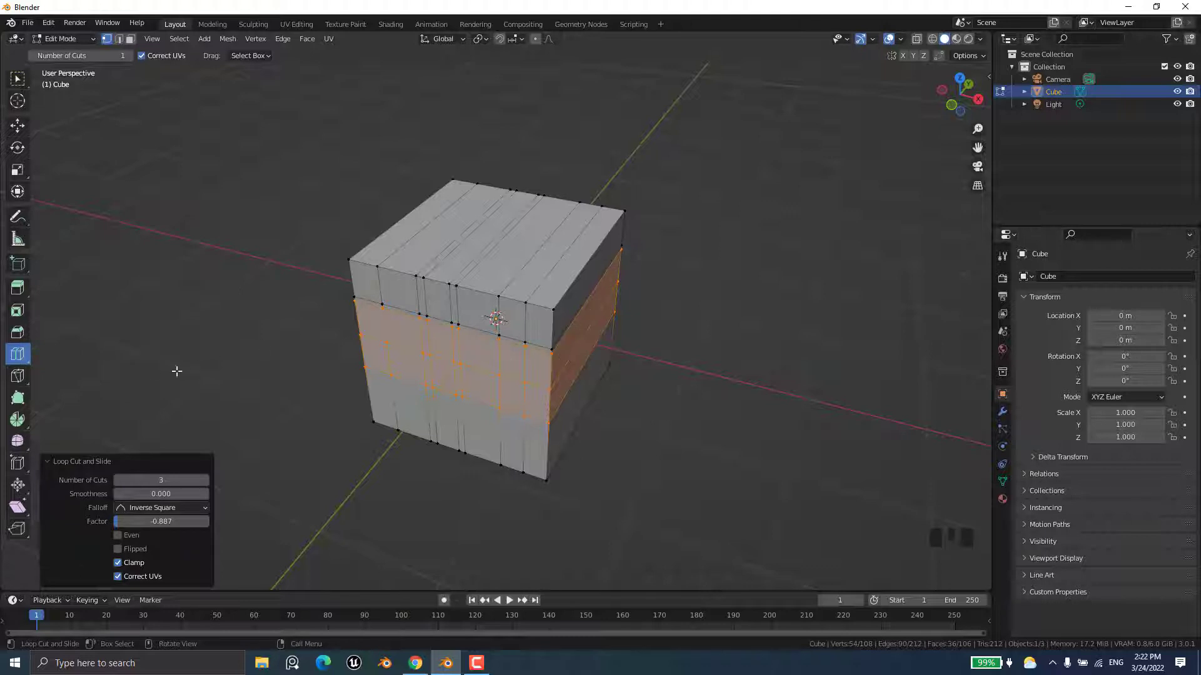
Check the cube in Object Mode, return to Edit Mode, and switch to the Select Box tool
key(Tab)
middle_drag(505, 399, 468, 358)
key(Tab)
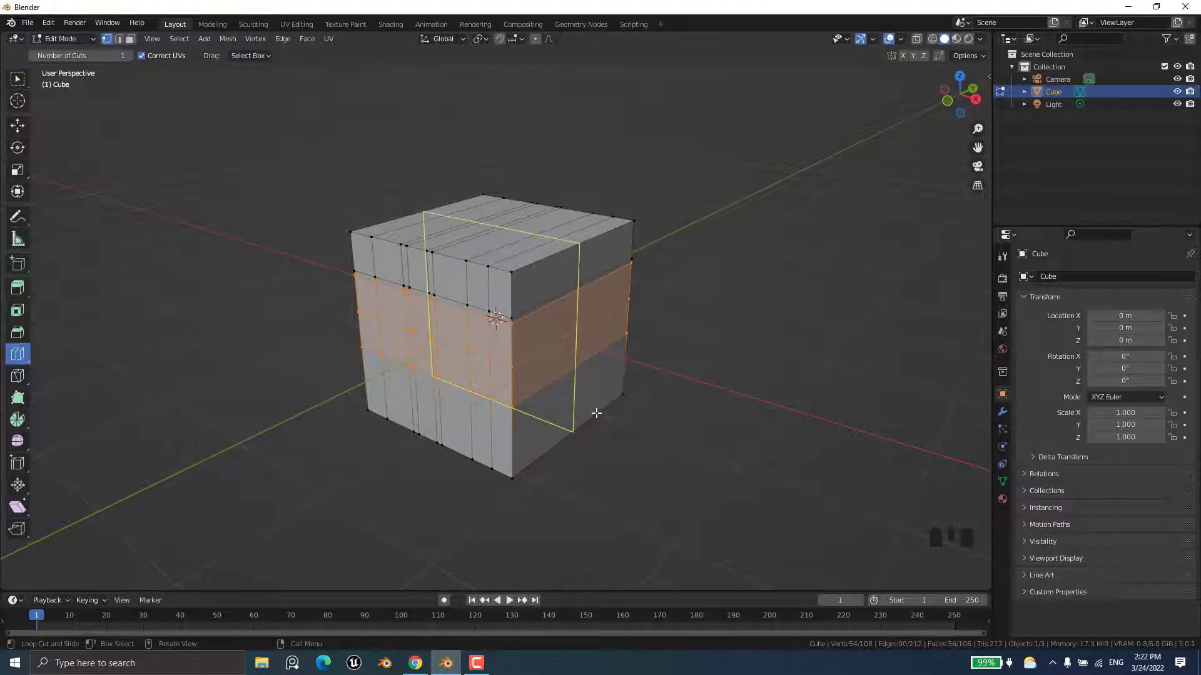
click(28, 77)
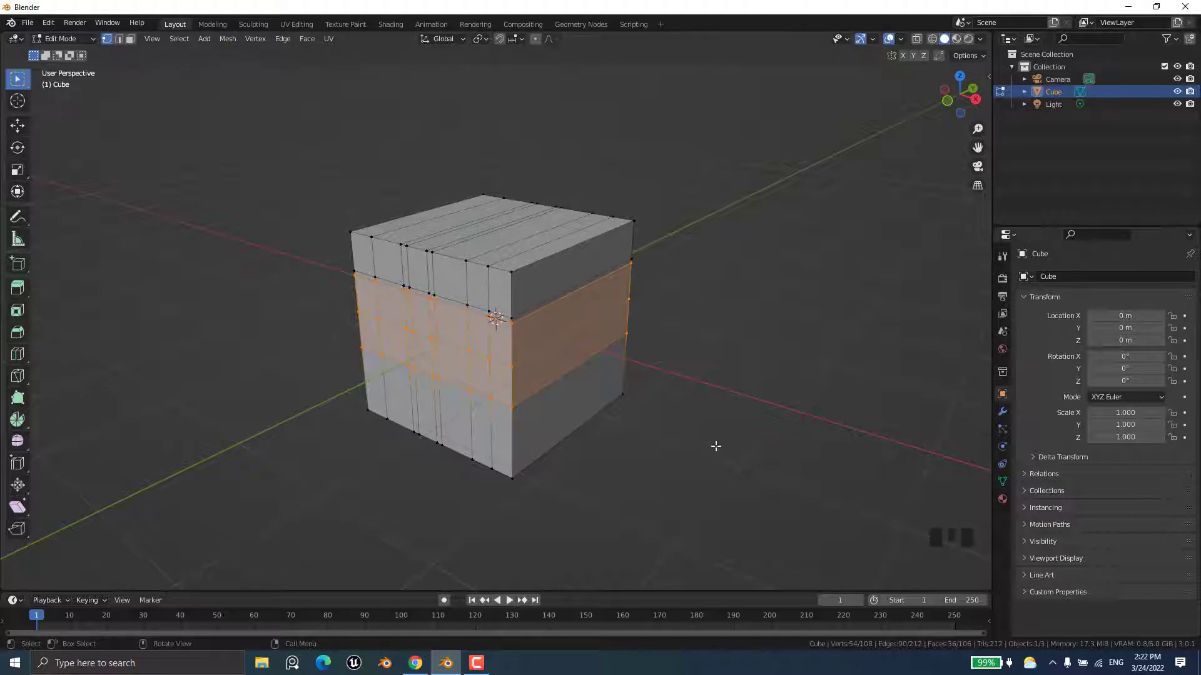
Add three evenly spaced vertical loop cuts across the cube's undivided side face, leaving them unslid
key(ctrl+r)
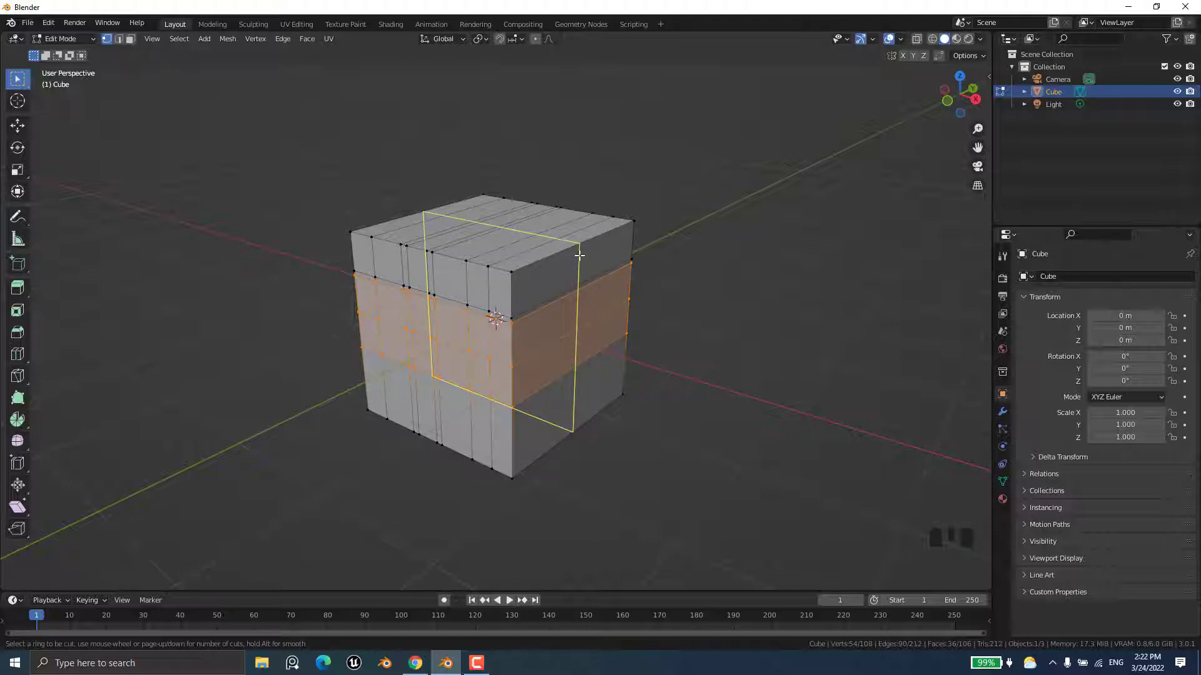
scroll(579, 255, up, 2)
scroll(579, 255, down, 1)
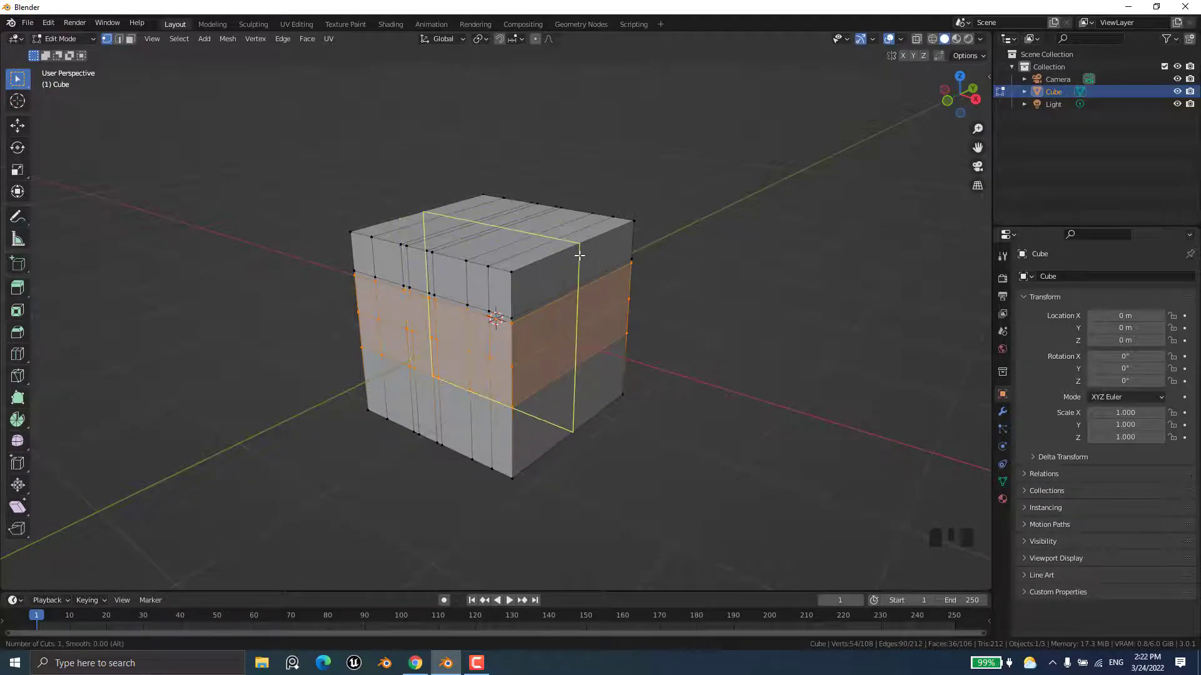
scroll(579, 255, up, 1)
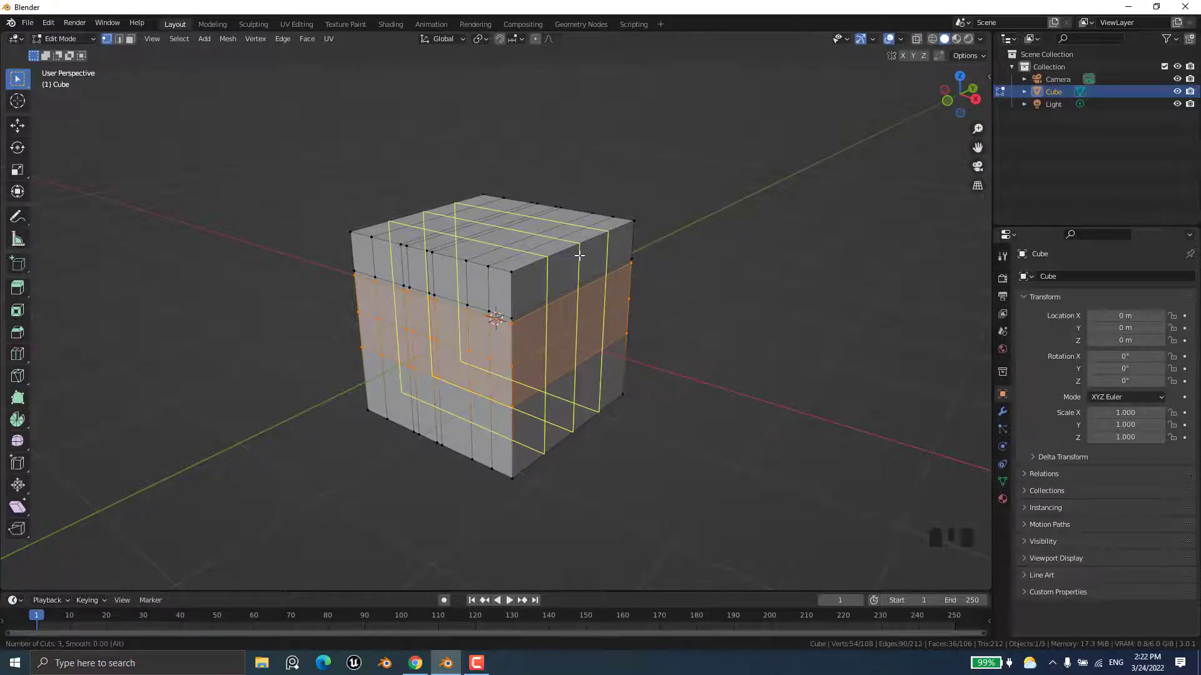
click(579, 255)
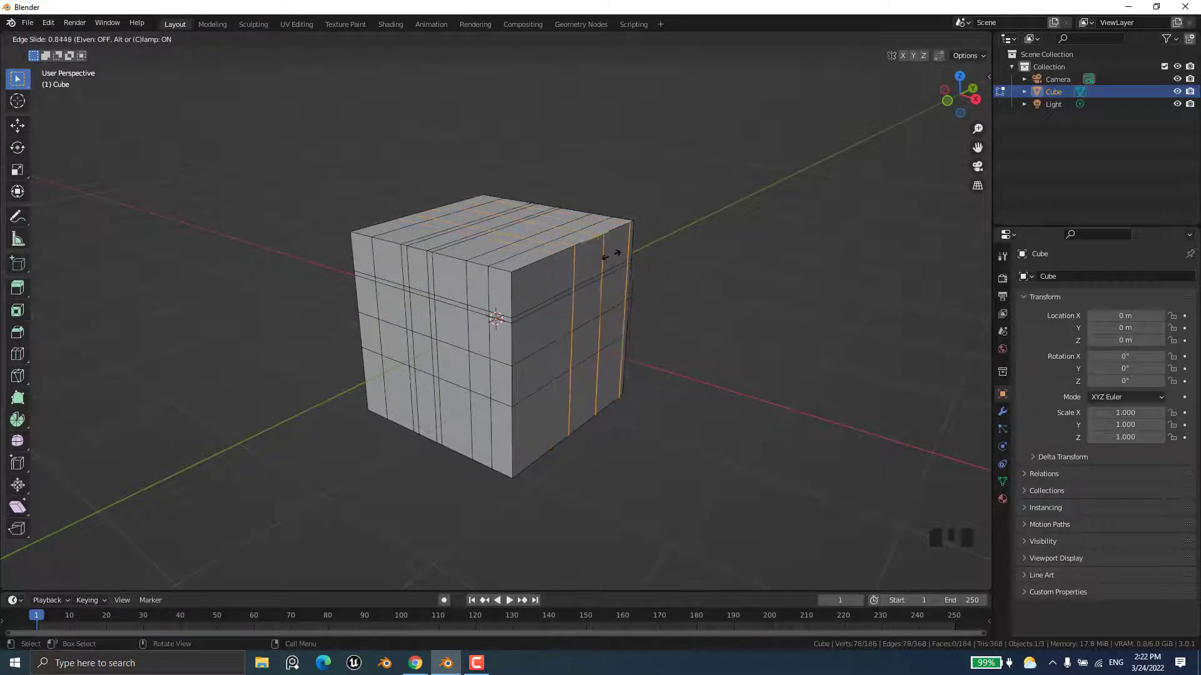
right_click(569, 267)
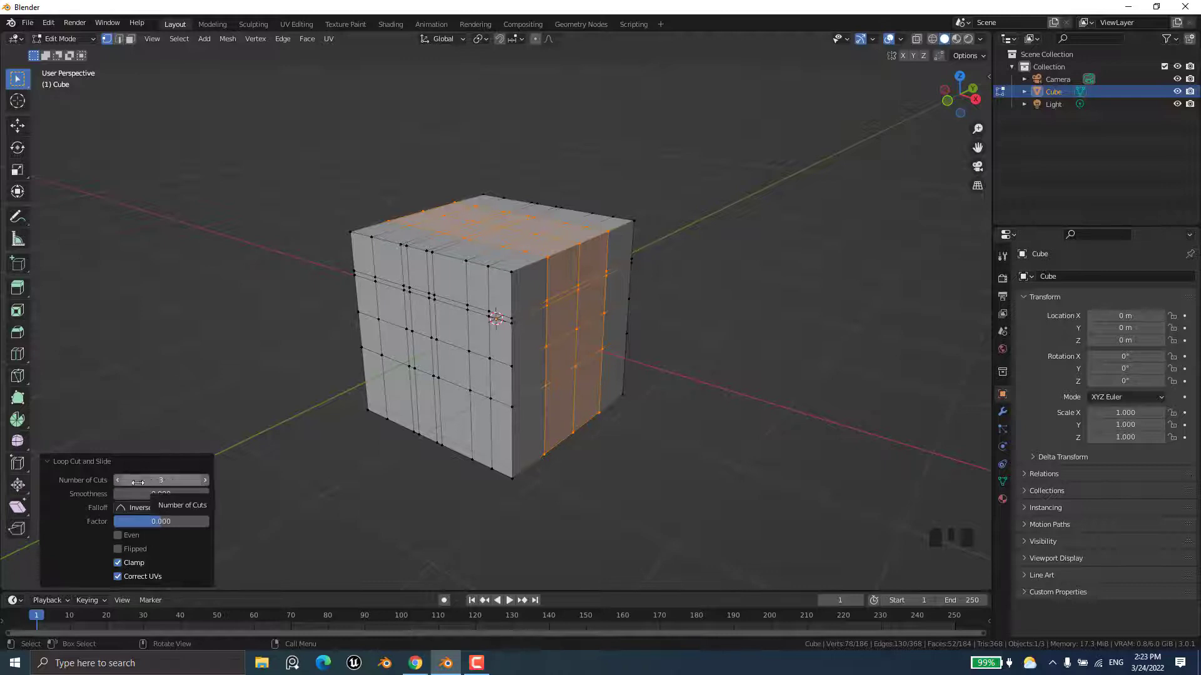
Keep 3 cuts, set the new loop cuts' smoothness to -0.120 and factor to 0, and deselect everything
click(114, 482)
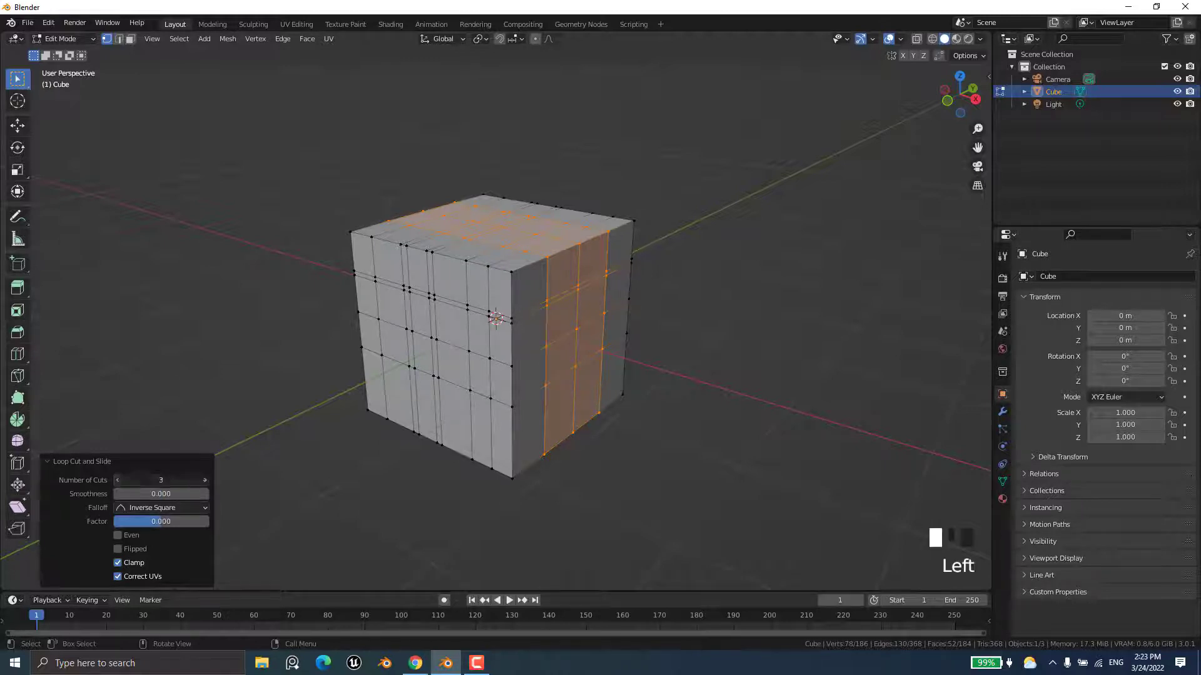
click(115, 481)
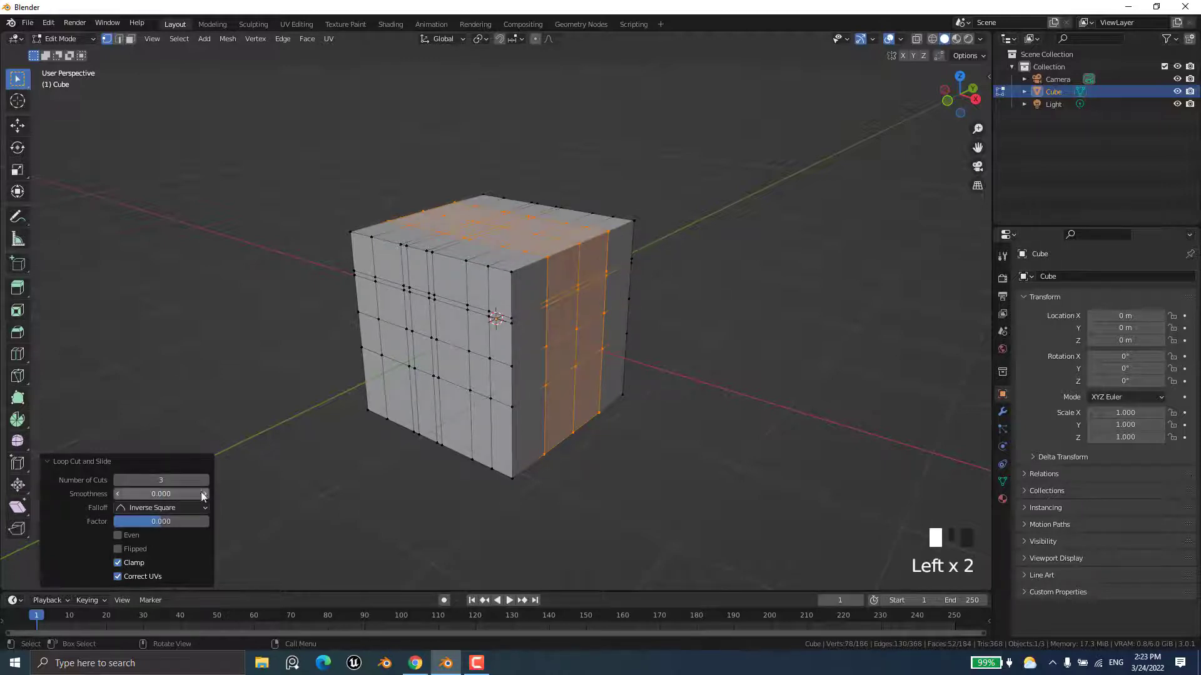
drag(161, 494, 161, 522)
click(161, 522)
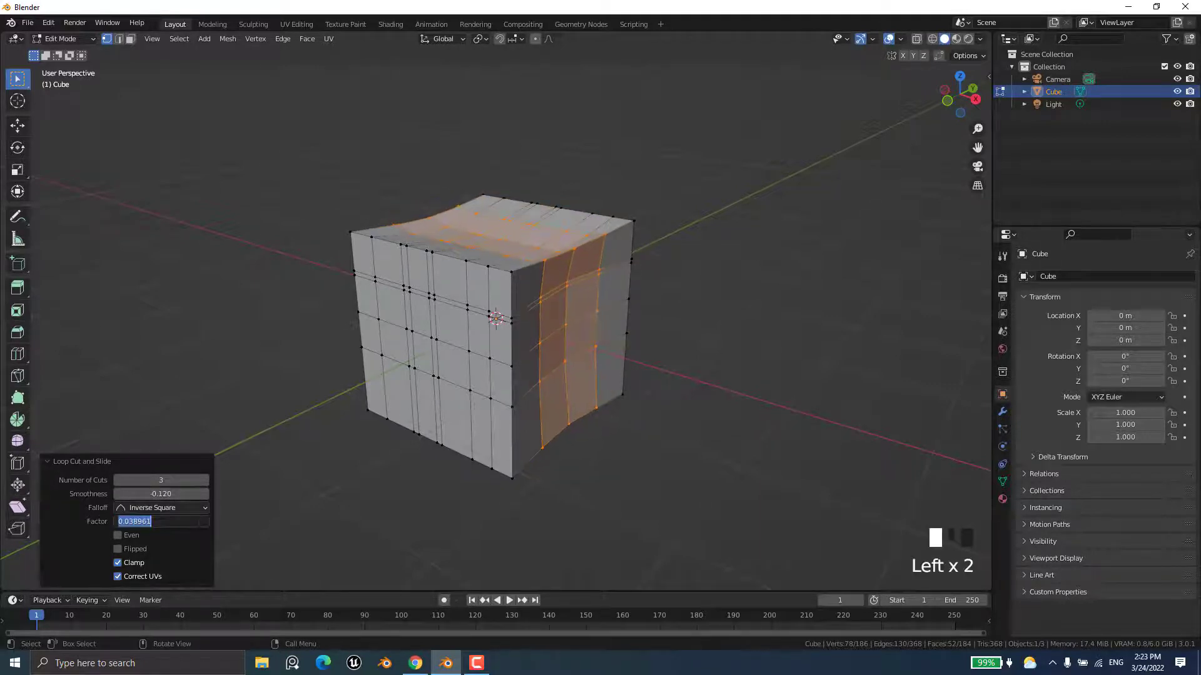
text(0)
key(Return)
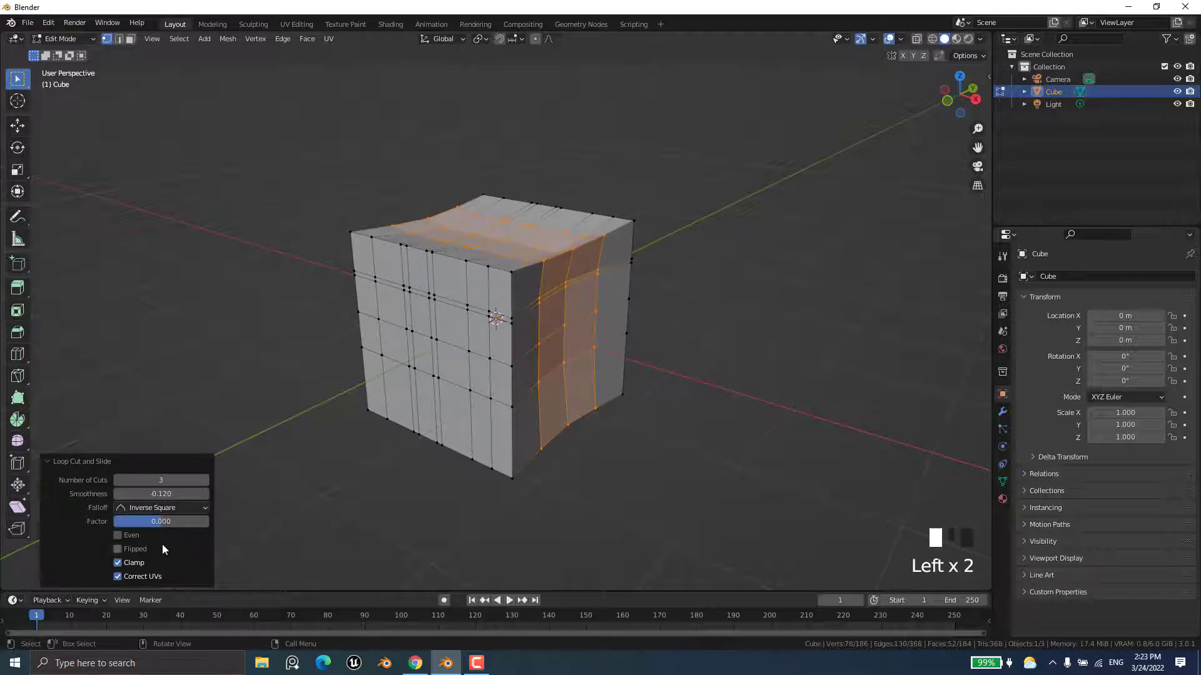
click(255, 290)
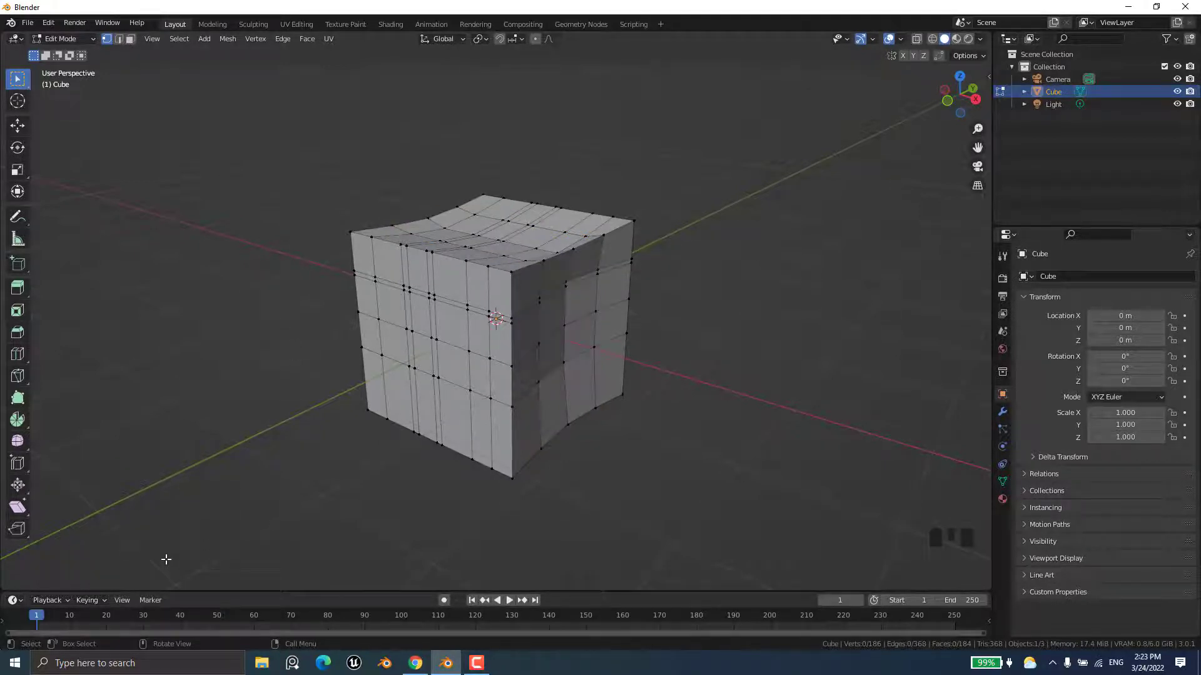
Switch to face selection and extrude a central face on the cube's curved side outward by about 0.91 m and again by about 0.77 m
mouse_move(563, 449)
middle_down()
mouse_move(533, 445)
mouse_move(548, 455)
middle_up()
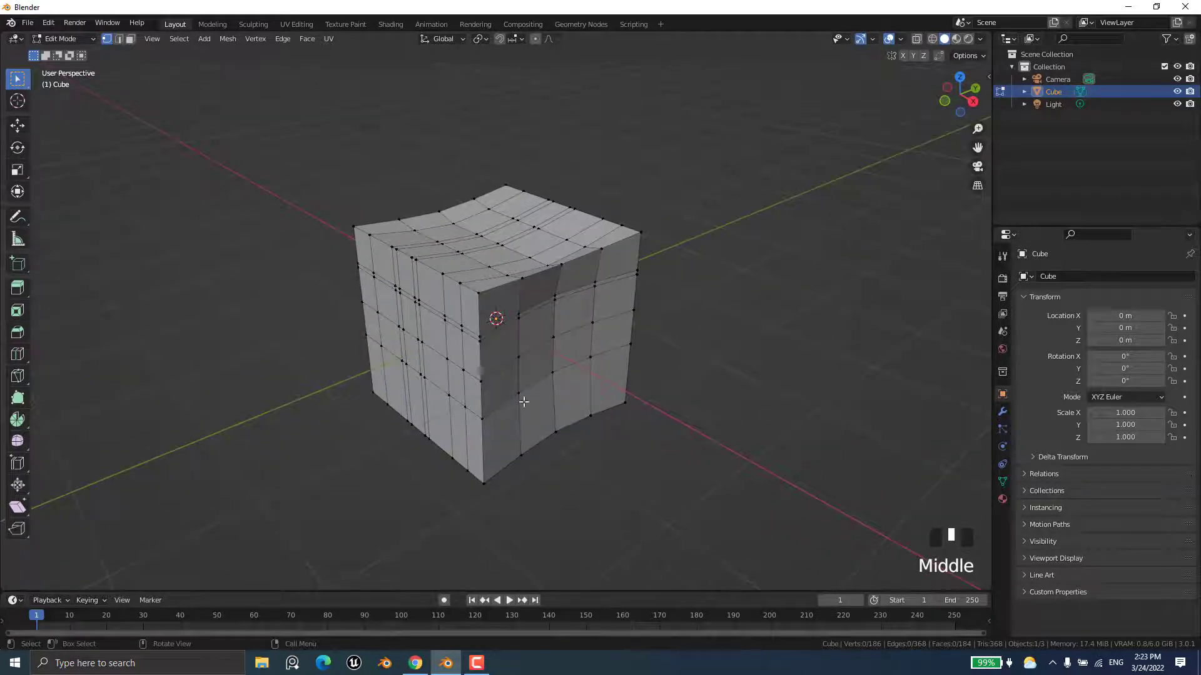
middle_drag(513, 368, 525, 365)
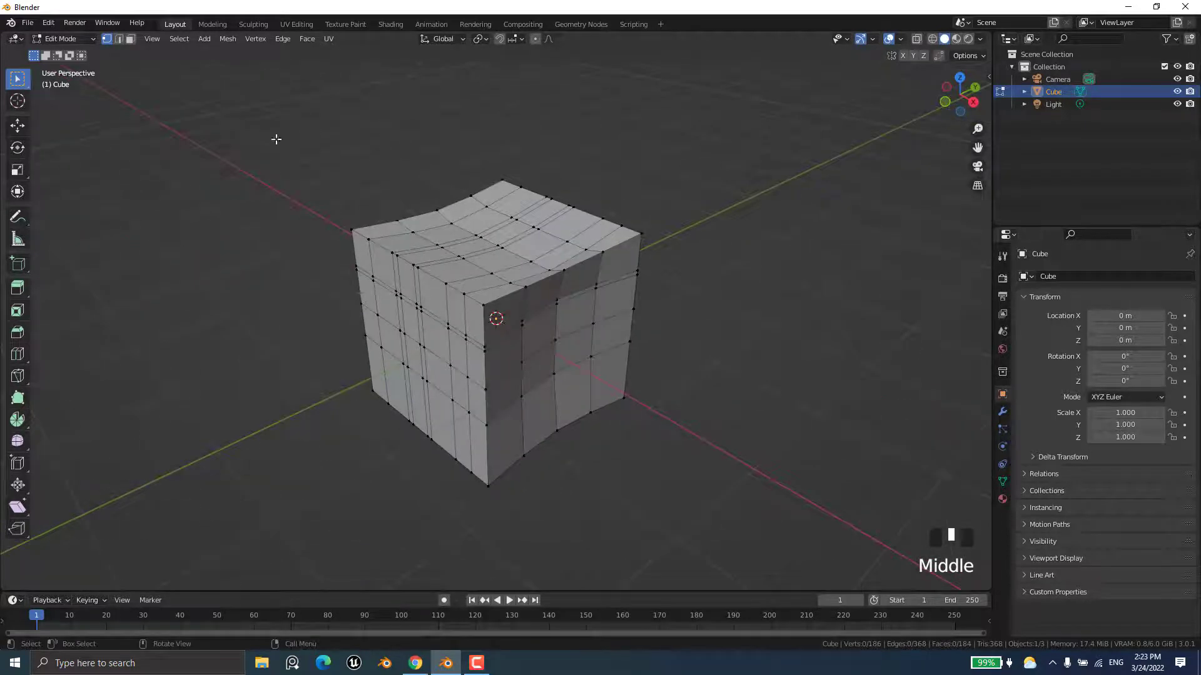
click(130, 38)
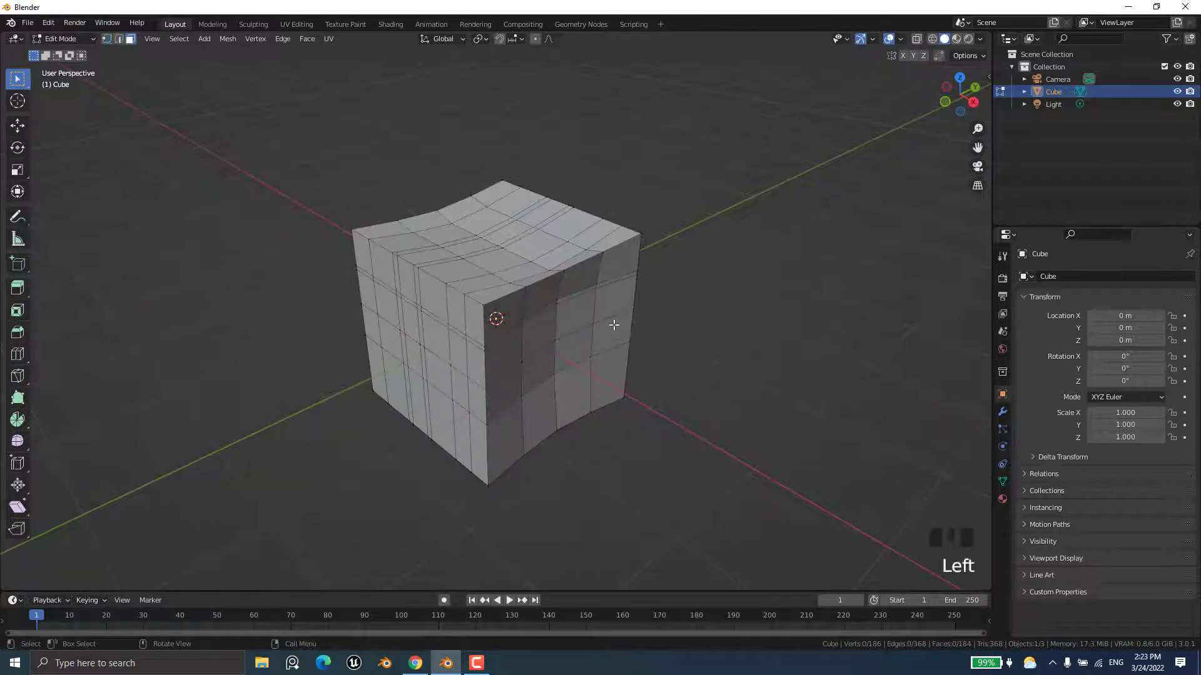
click(544, 324)
key(e)
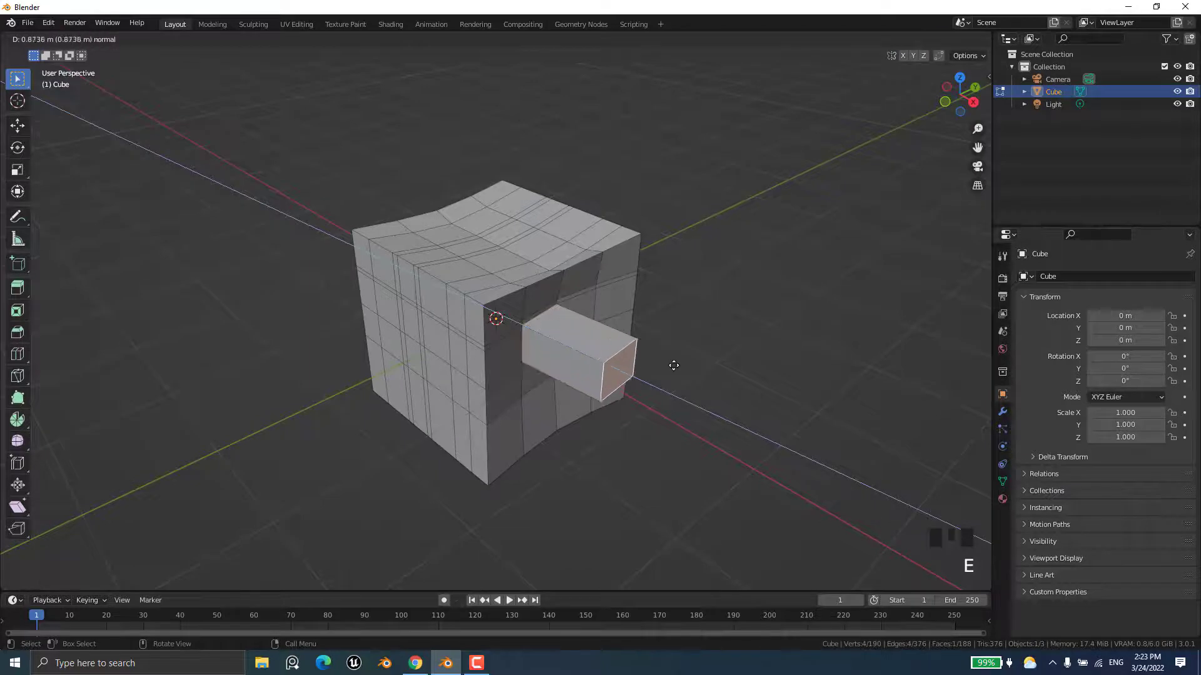
click(669, 362)
middle_drag(670, 363, 651, 394)
key(e)
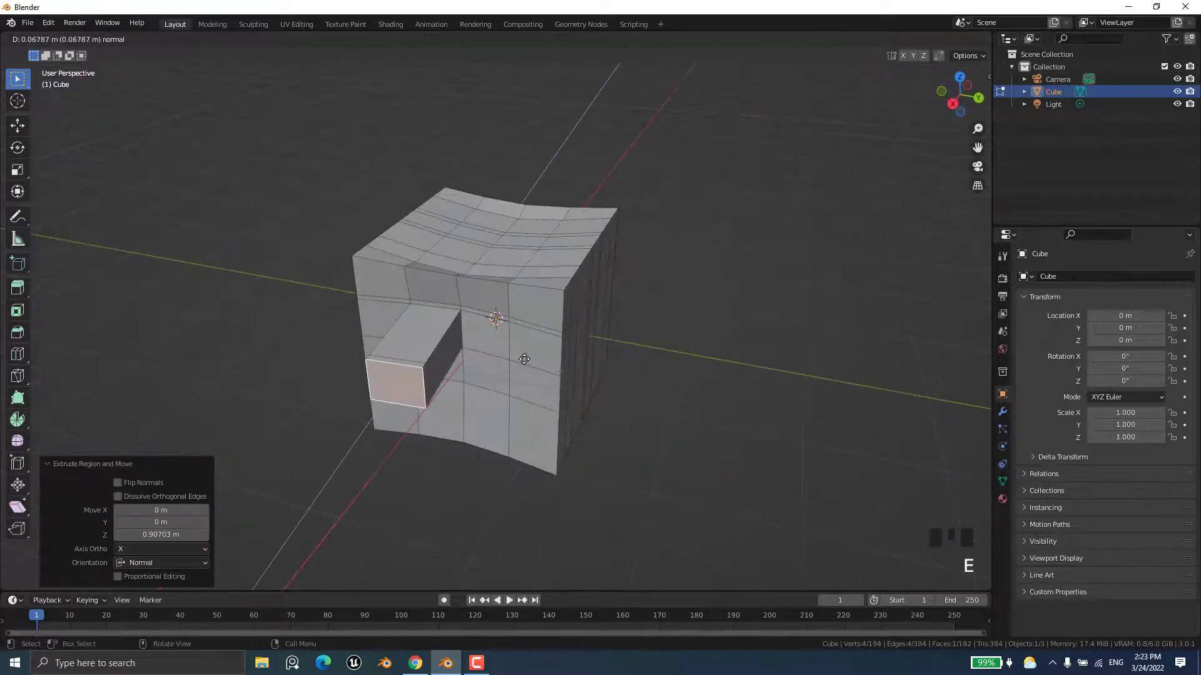
key(Escape)
middle_drag(477, 403, 682, 415)
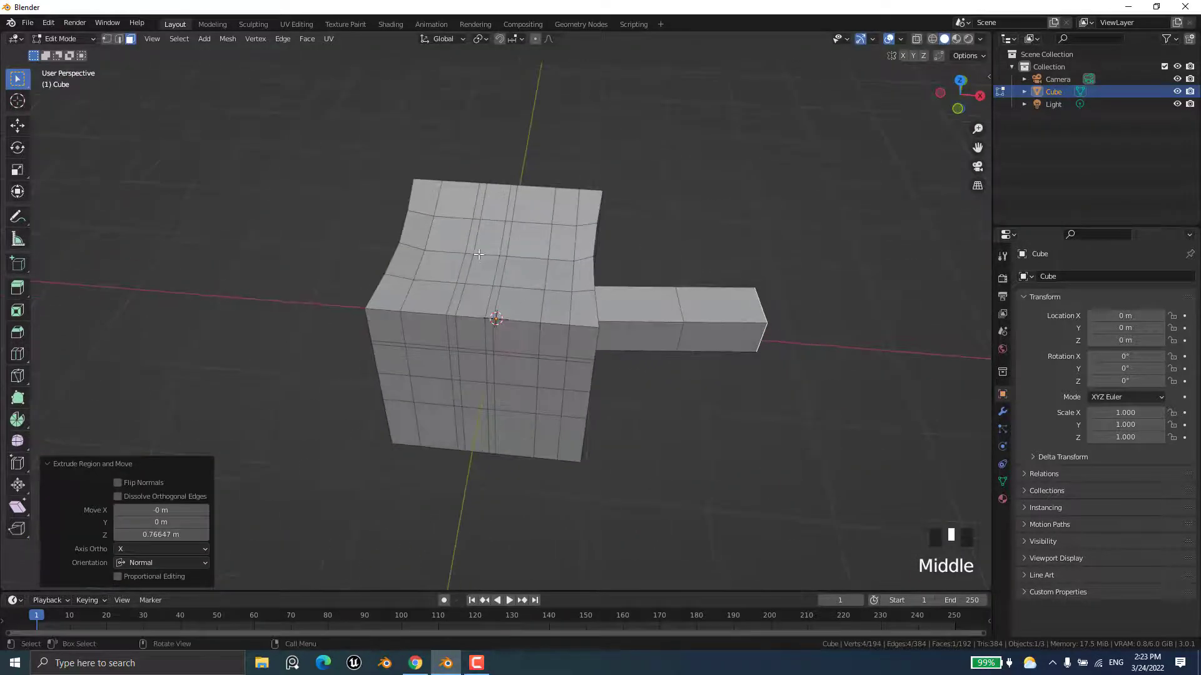
Select four inner faces plus one front and one back face on the cube's top and extrude all six upward about 1.76 m
click(482, 258)
click(452, 240)
shift+click(529, 241)
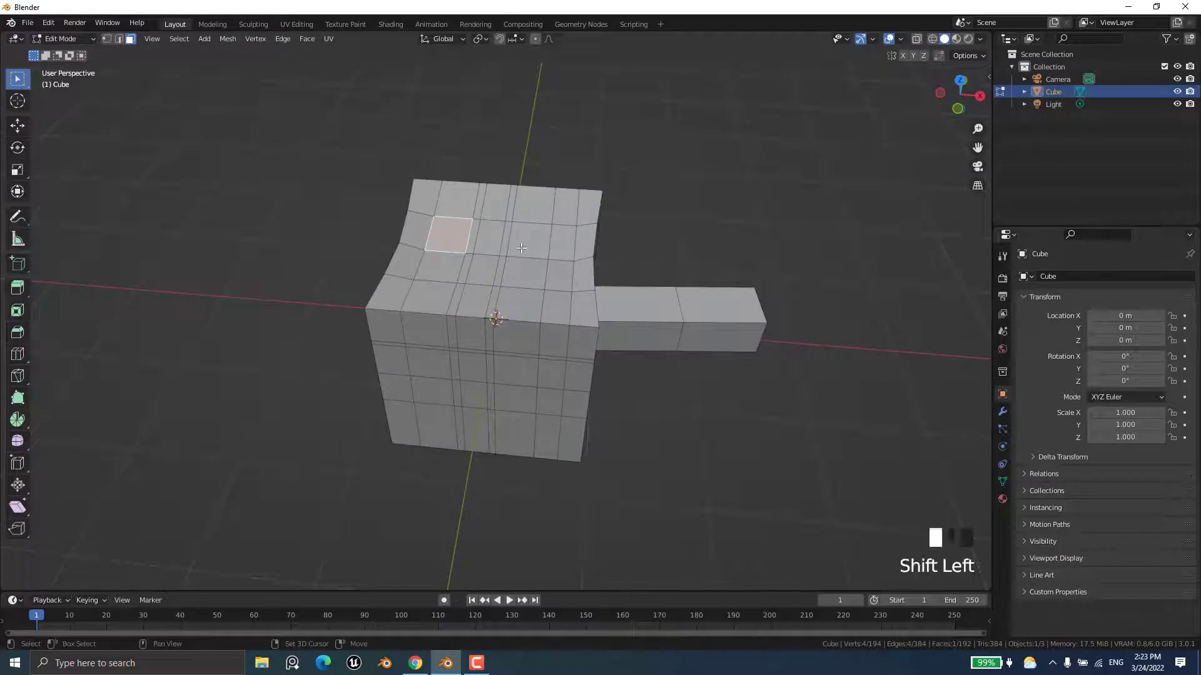
shift+click(524, 274)
shift+click(451, 264)
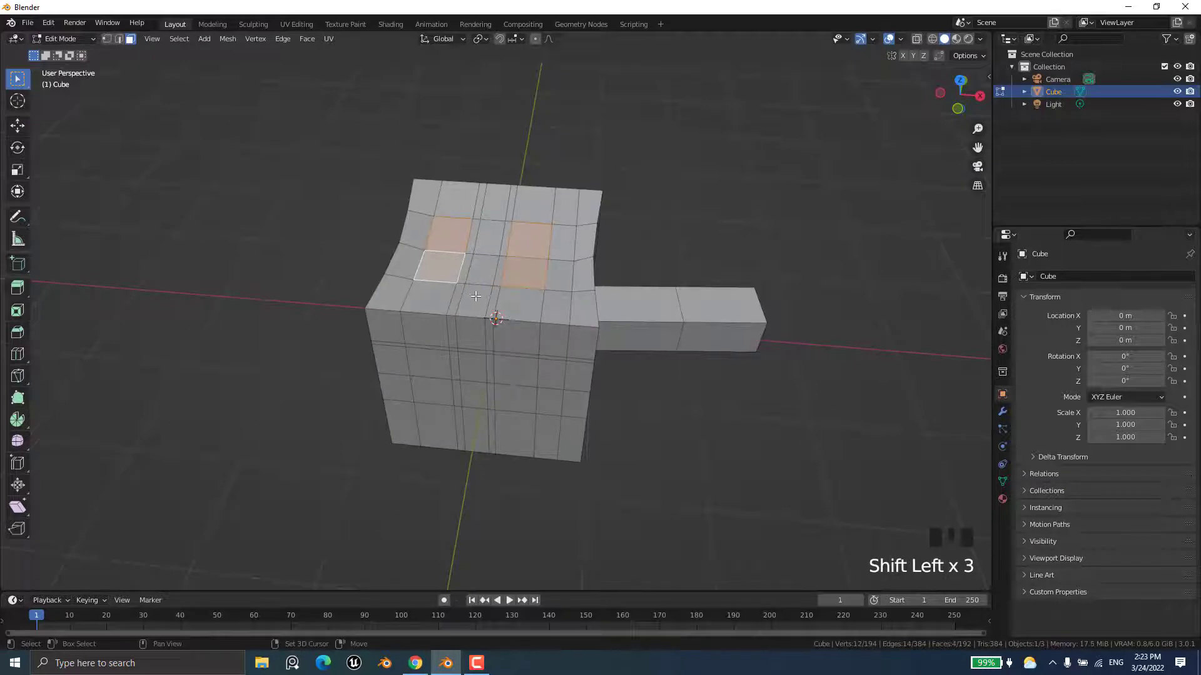
shift+click(475, 298)
shift+click(497, 201)
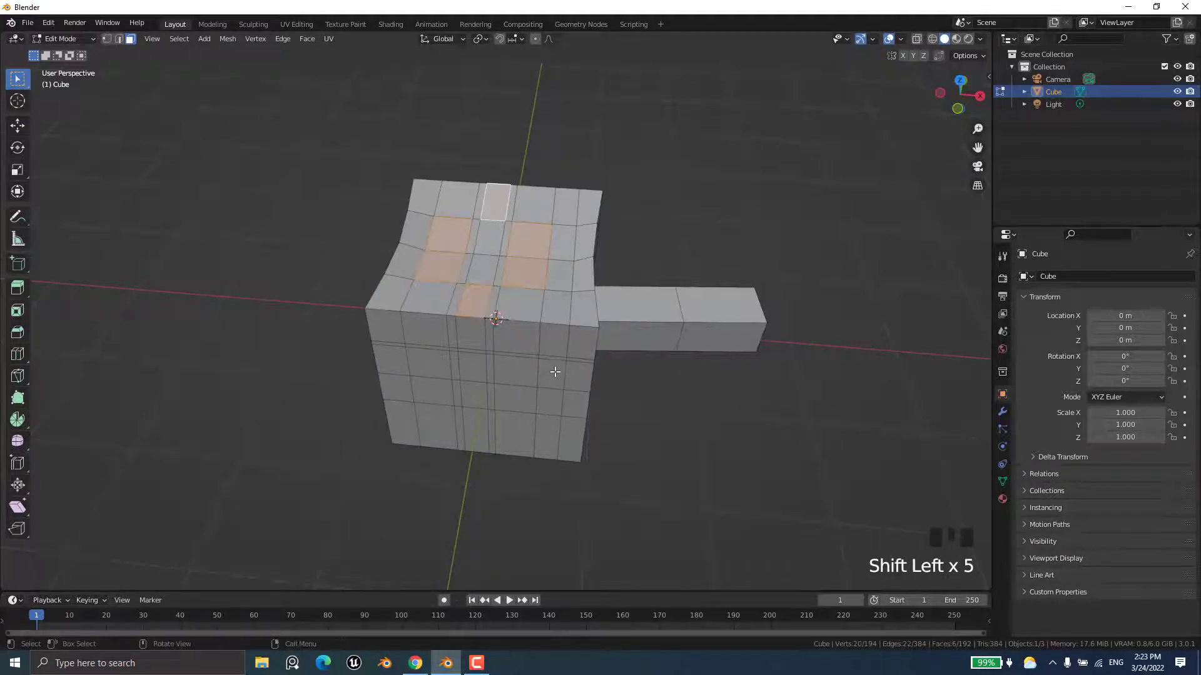
key(e)
click(557, 188)
middle_drag(556, 187, 624, 302)
scroll(653, 340, down, 3)
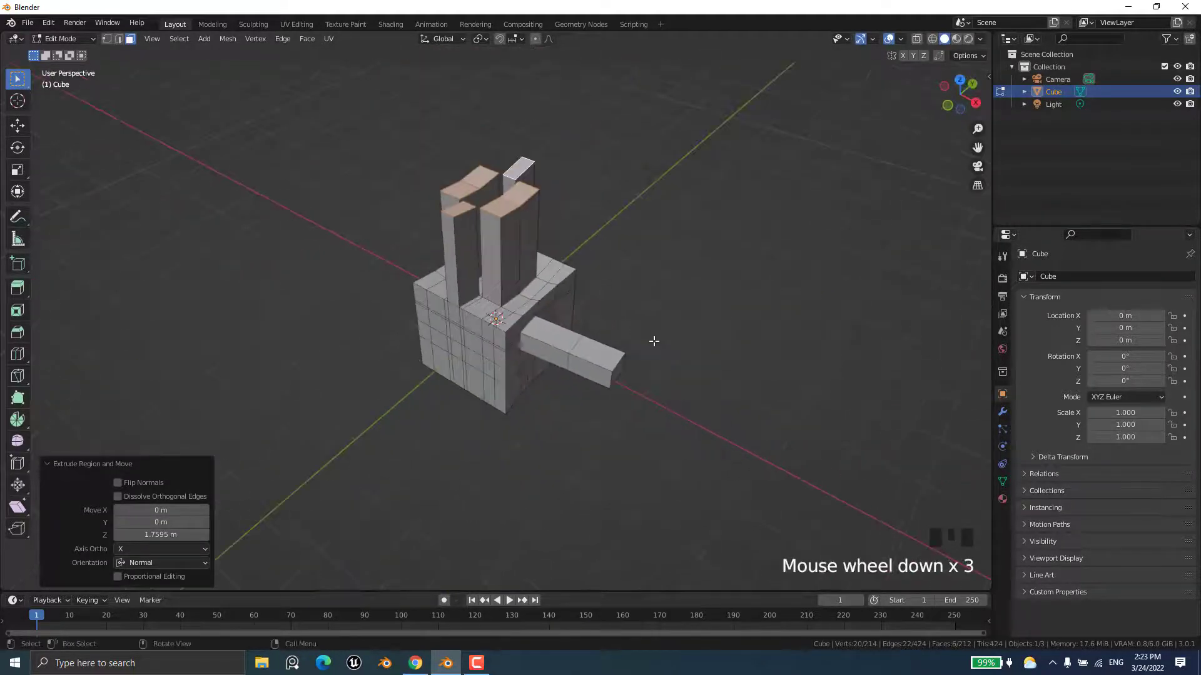
Extrude a face on the cube's front side outward into a protruding bar
shift+middle_drag(653, 341, 678, 437)
click(497, 381)
key(e)
click(452, 411)
Return to Object Mode and move the extruded cube about -7.73 m along the global X axis
key(Tab)
key(g)
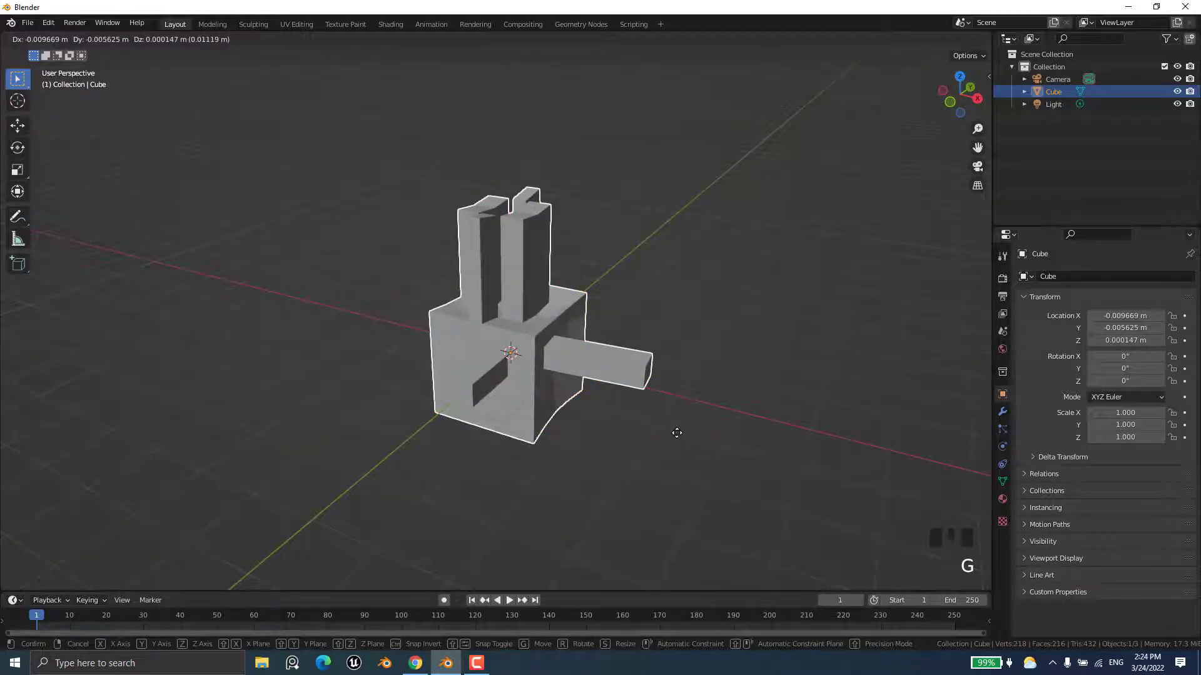
key(x)
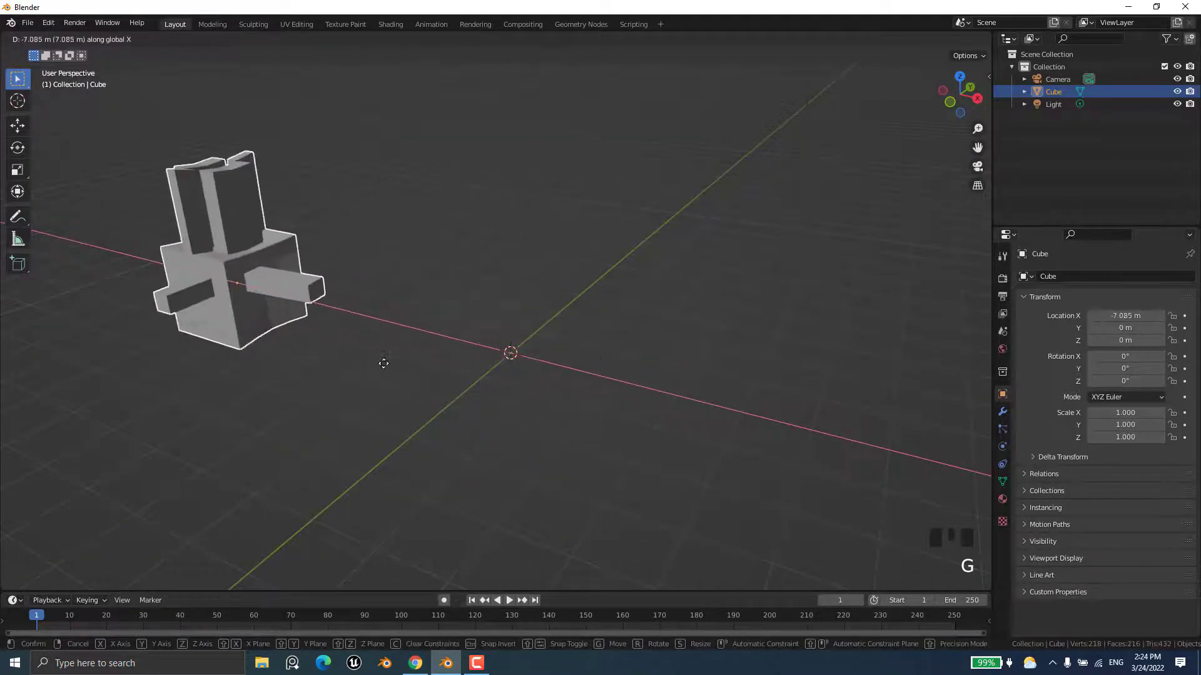
click(376, 355)
Add a new mesh cube at the 3D cursor, keep it selected, and frame it closely
middle_drag(599, 395, 601, 406)
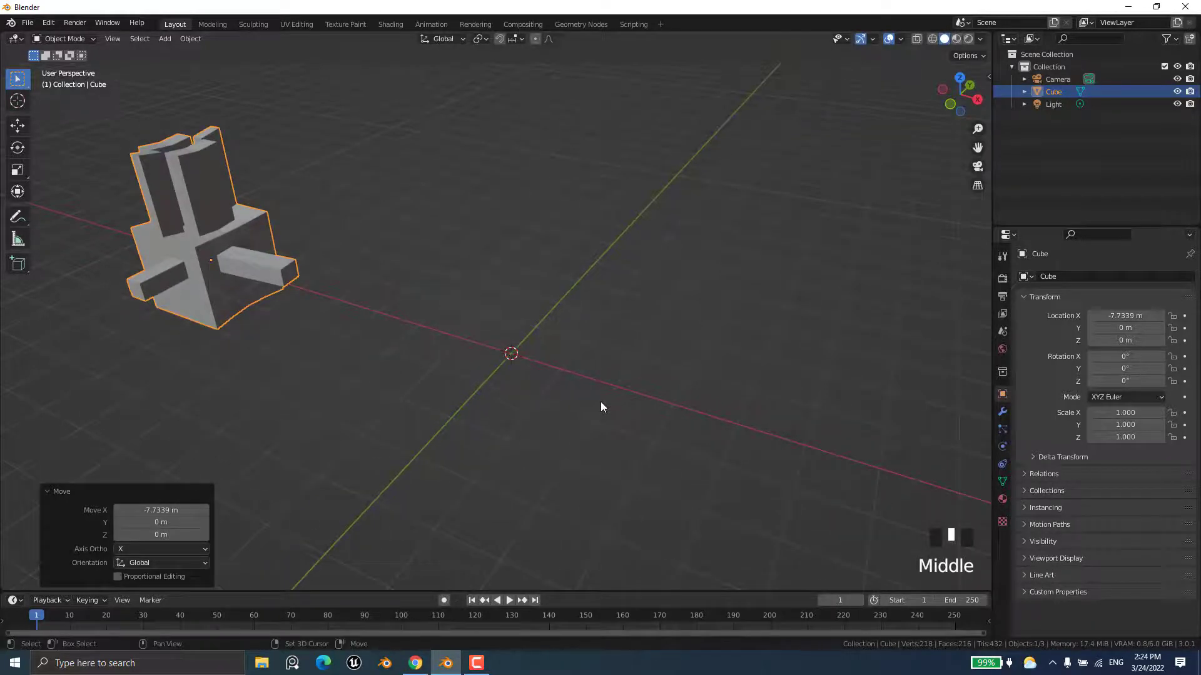
key(shift+a)
mouse_move(599, 395)
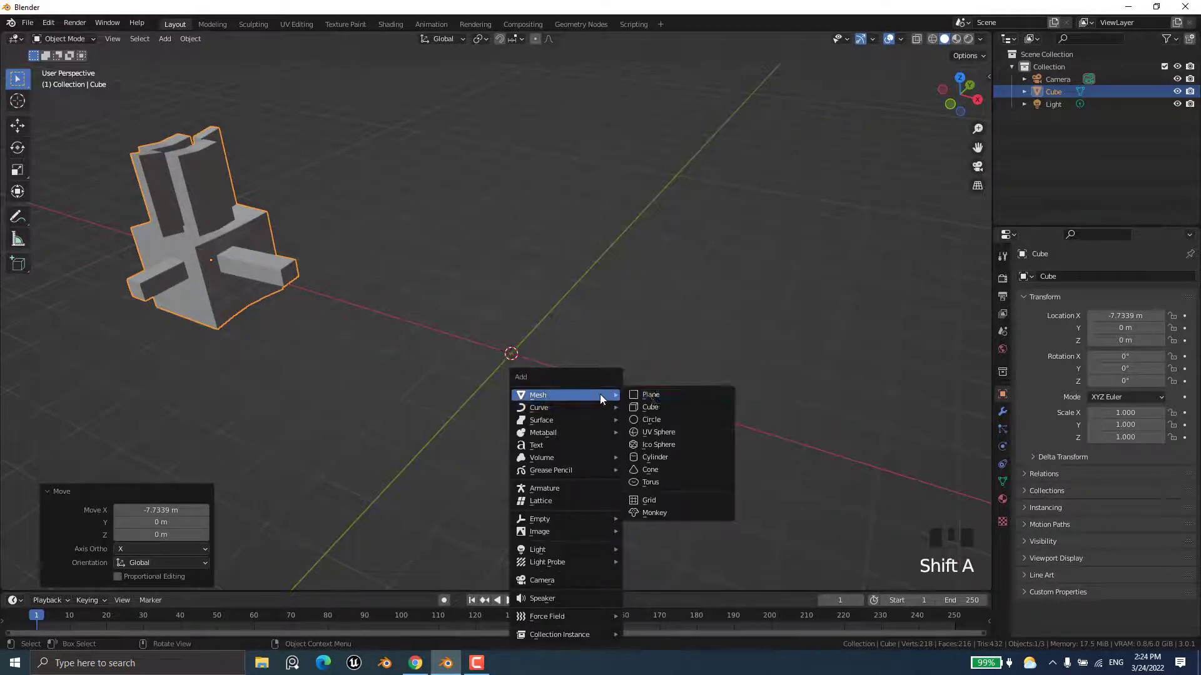
click(663, 408)
click(631, 431)
middle_drag(632, 431, 524, 329)
click(539, 344)
scroll(557, 346, up, 3)
scroll(566, 353, down, 2)
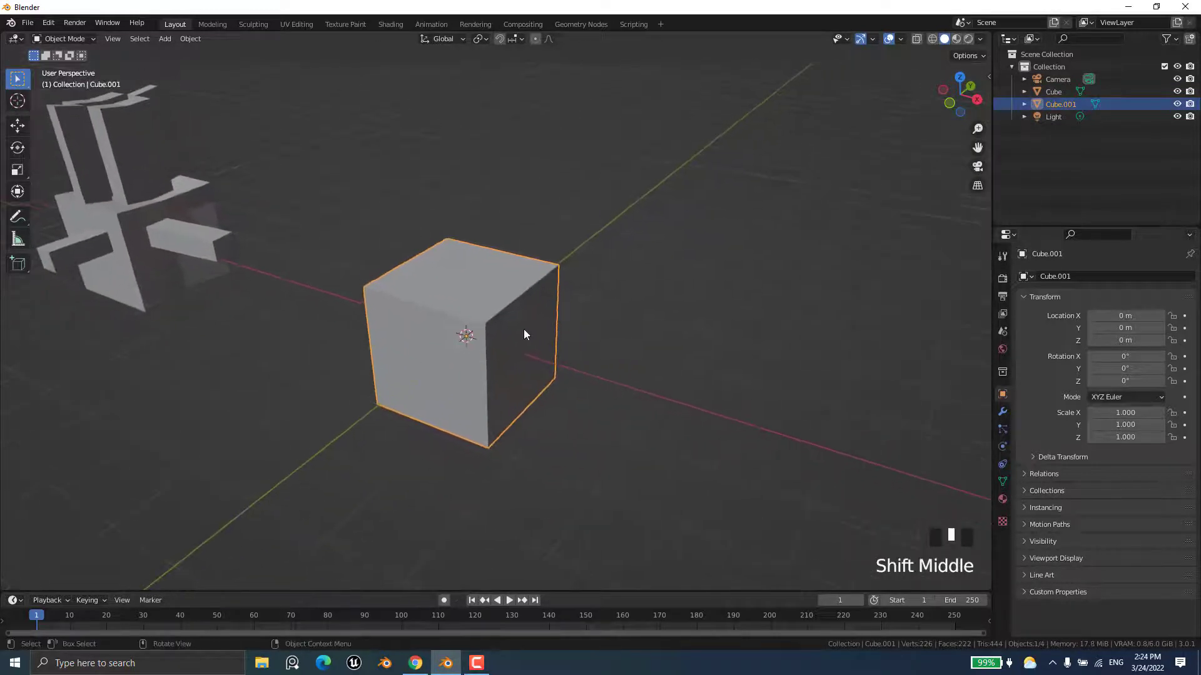
Enter Edit Mode on the new cube and select the top edge of its front face in edge selection mode
key(Tab)
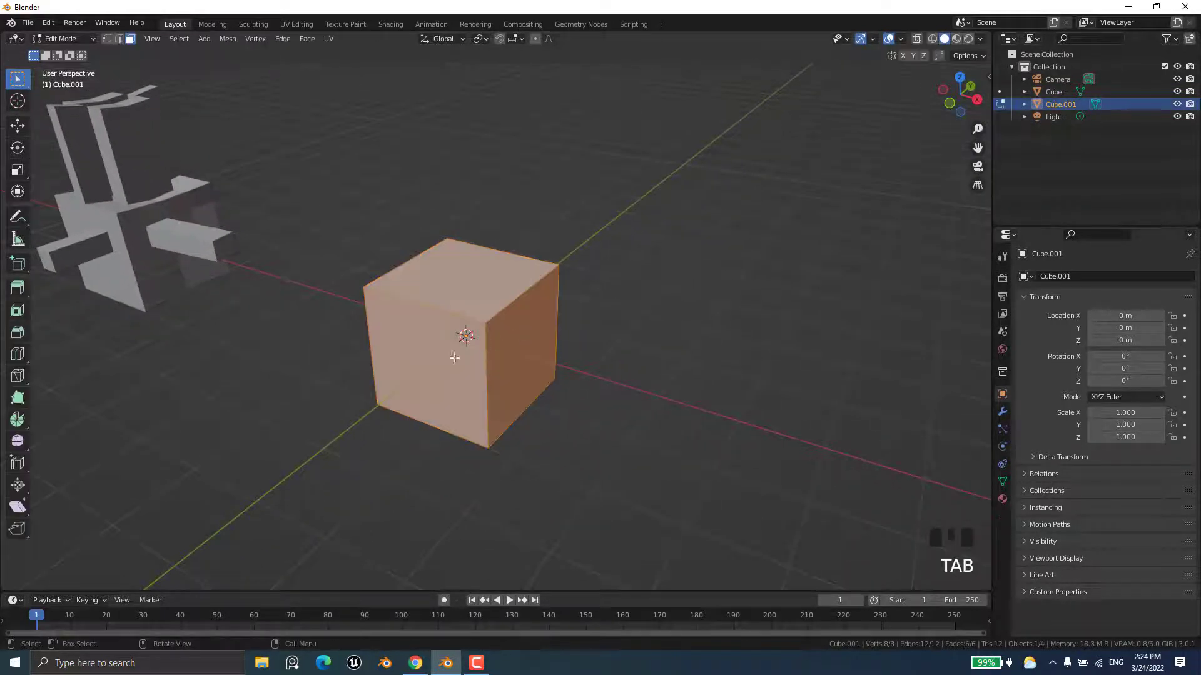
click(18, 354)
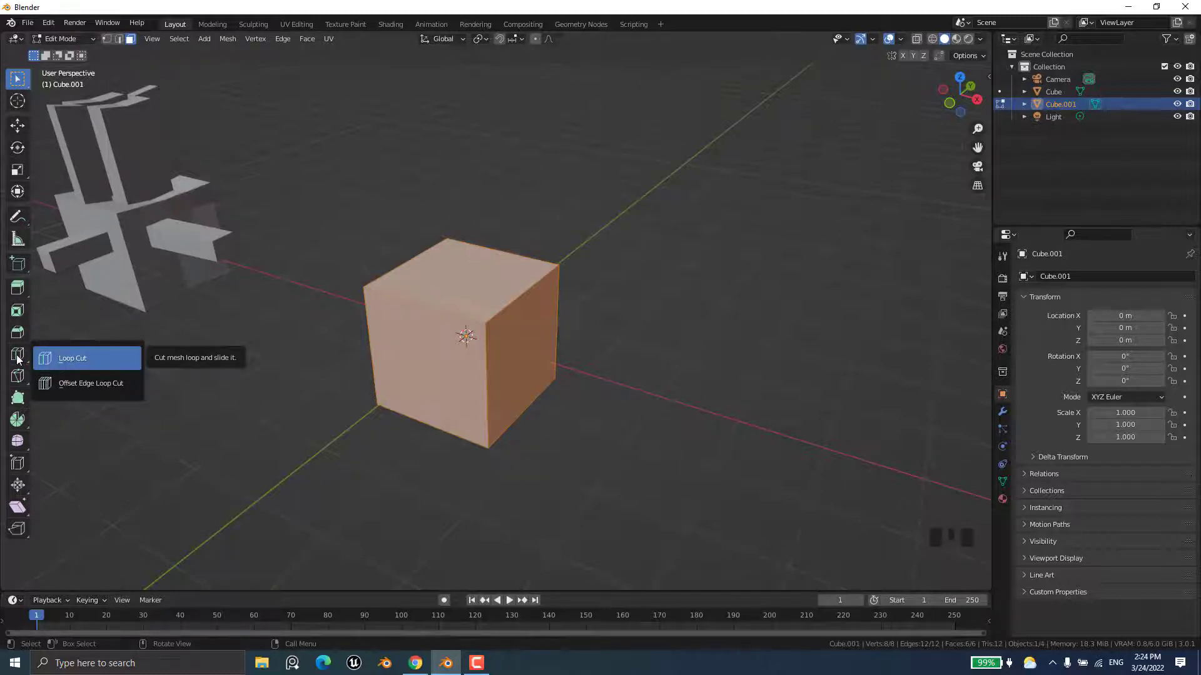
click(118, 39)
click(450, 312)
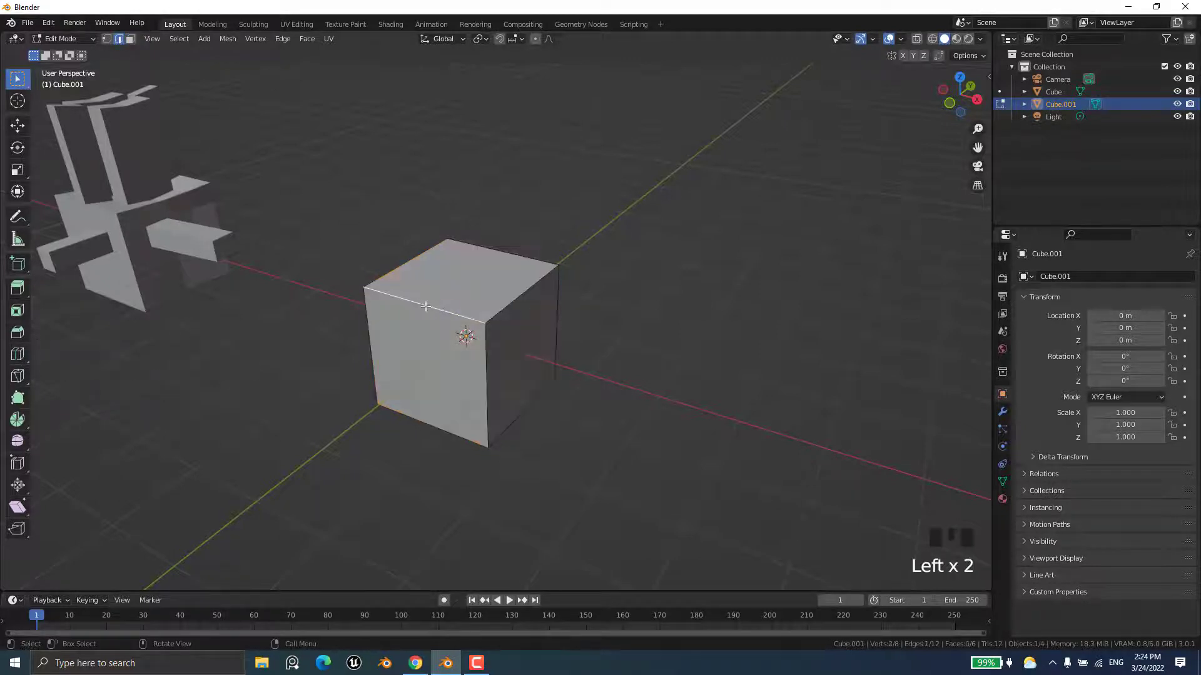
scroll(425, 305, up, 2)
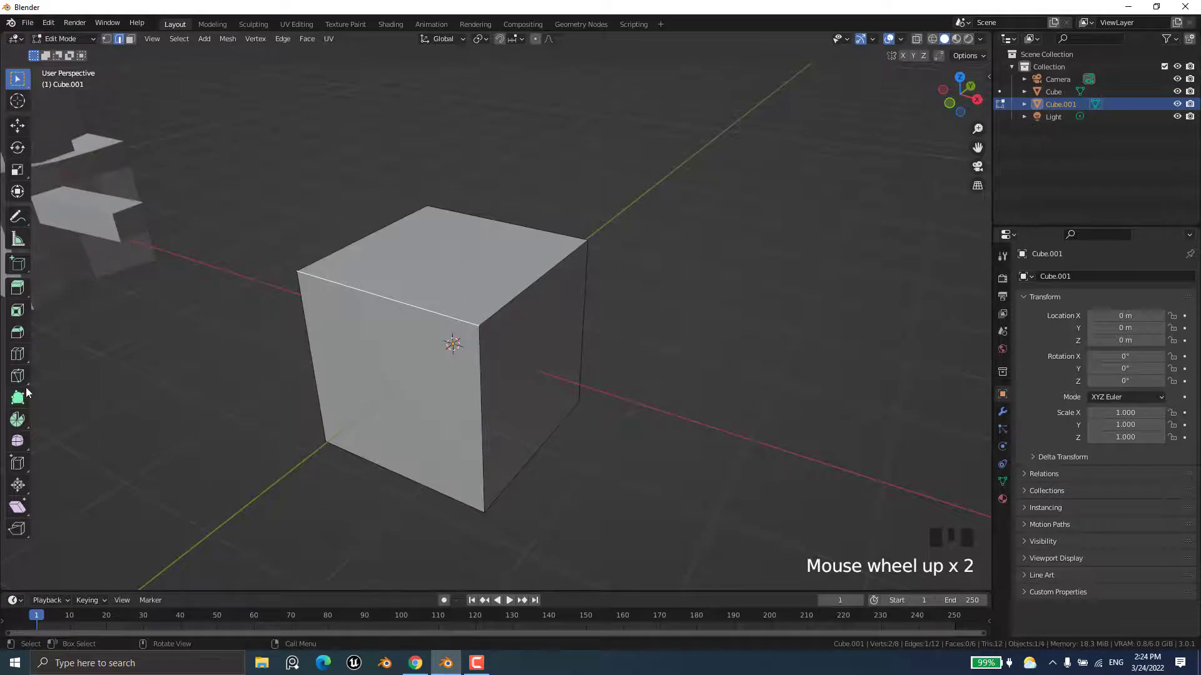
Use Offset Edge Loop Cut to add parallel loops on both sides of the selected edge with factor 0.239
drag(17, 354, 80, 385)
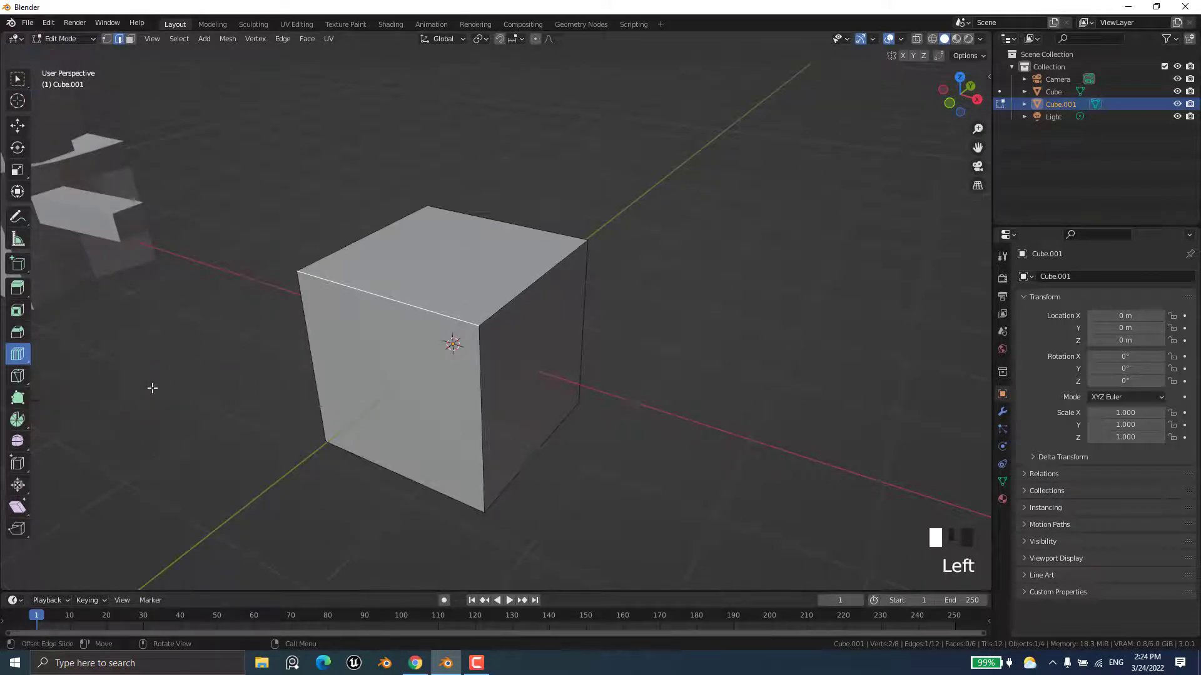
click(388, 299)
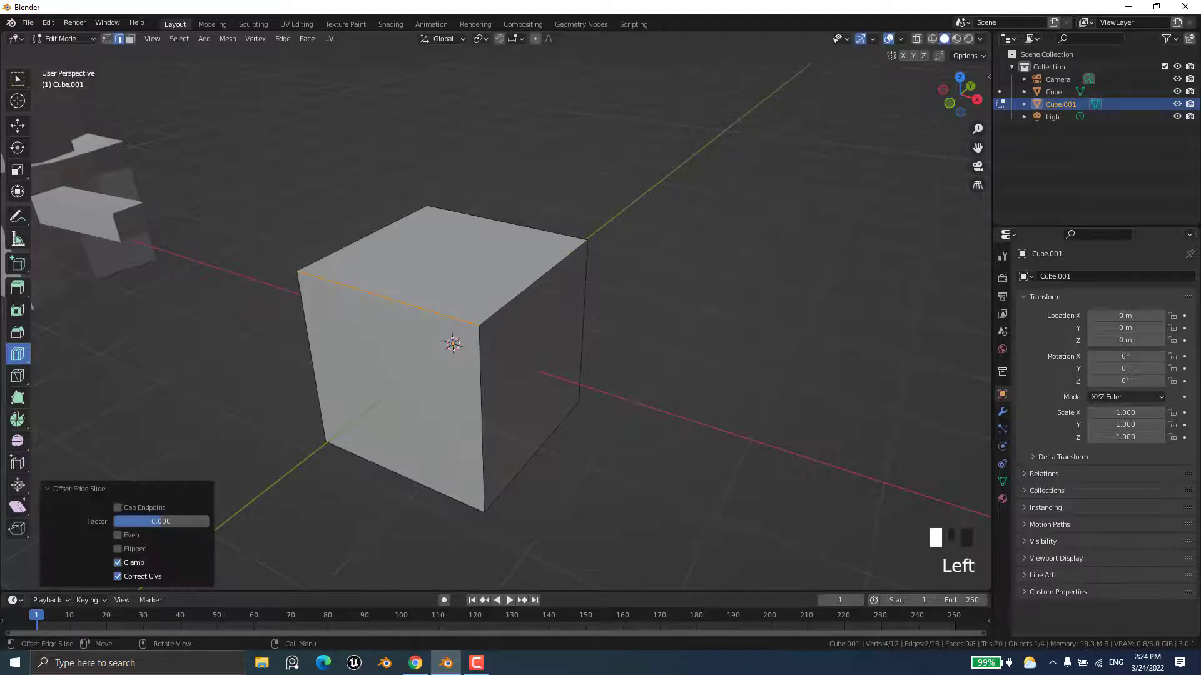
drag(390, 300, 431, 282)
mouse_move(178, 522)
mouse_down()
mouse_move(202, 521)
mouse_move(170, 524)
mouse_up()
Toggle the Cap Endpoint and Even options on and off to compare their effect on the offset loops, leaving both disabled
click(118, 506)
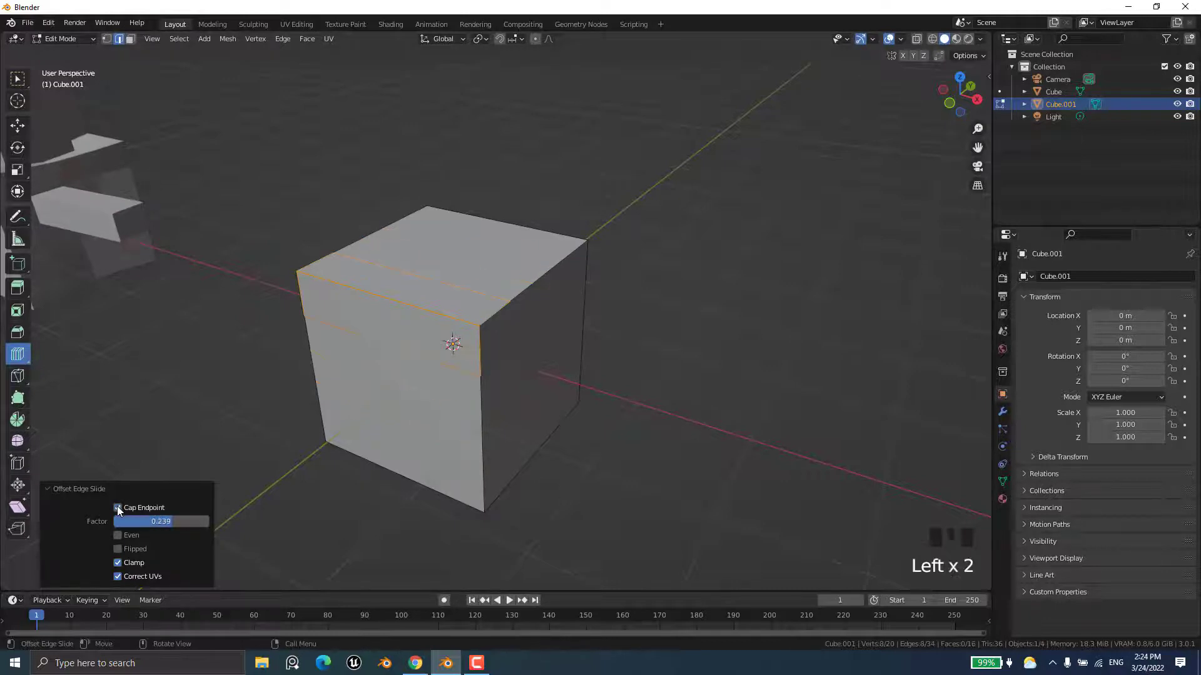
click(118, 507)
click(118, 507)
click(118, 507)
click(117, 506)
click(117, 506)
click(118, 507)
click(118, 507)
click(119, 507)
click(118, 507)
click(120, 533)
click(118, 534)
click(49, 485)
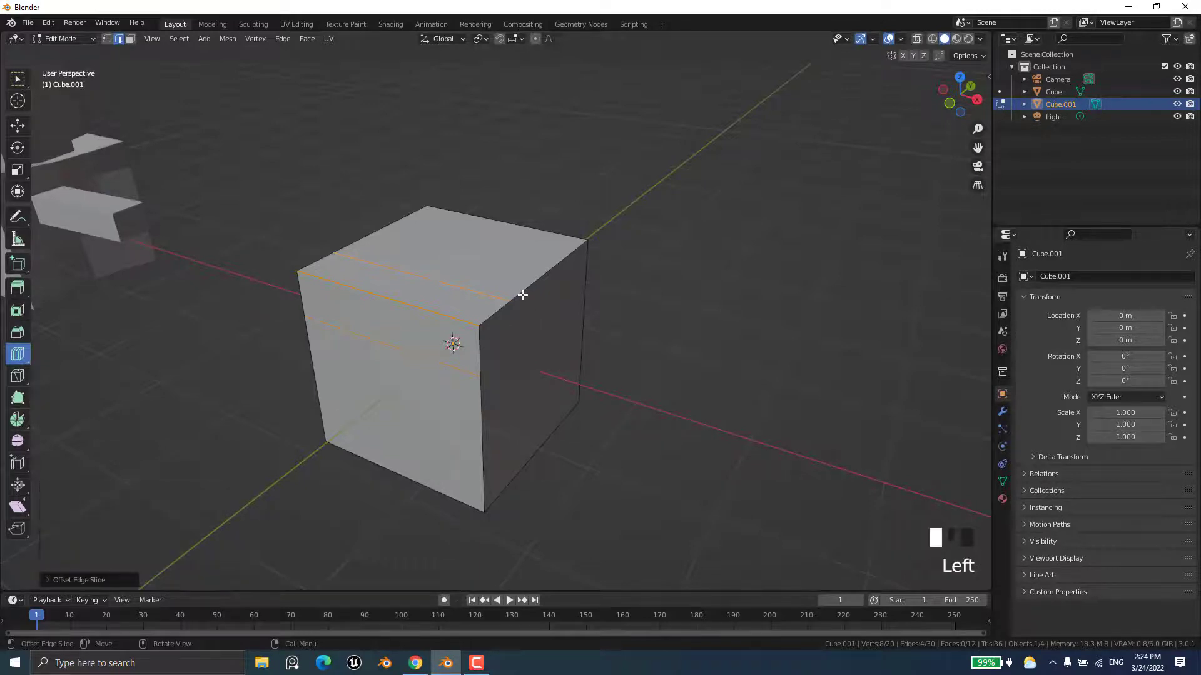
Select the longer top edge segment of the adjacent side face and add offset edge loop cuts beside it
click(18, 79)
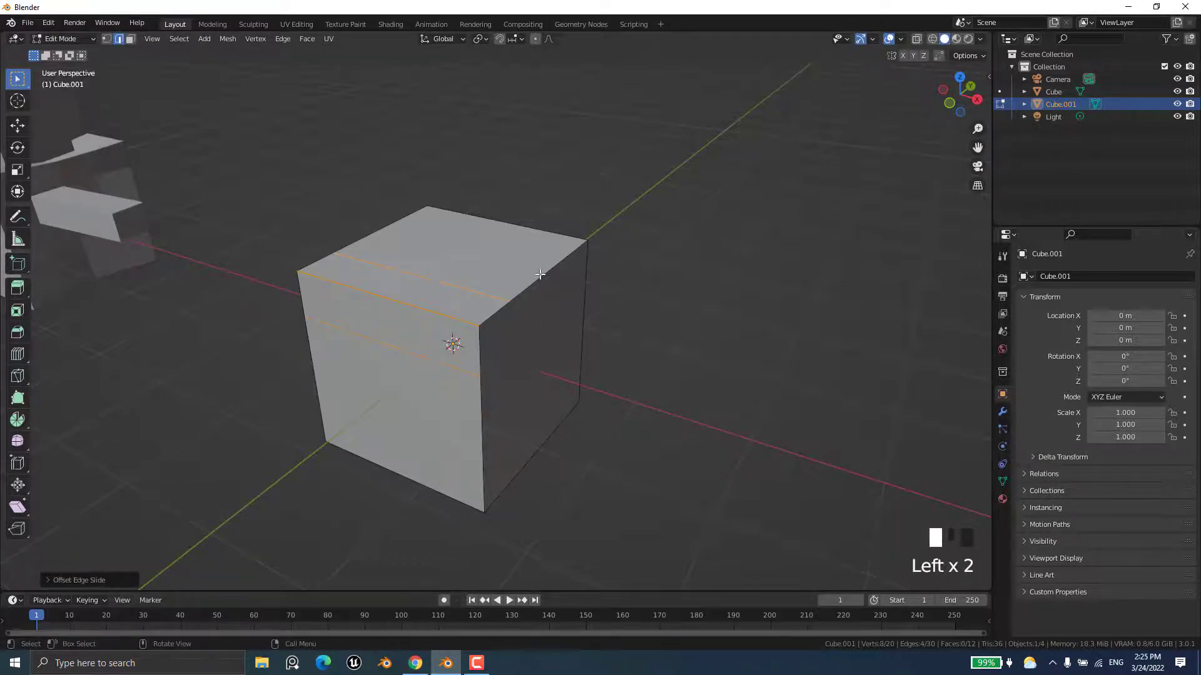
click(540, 274)
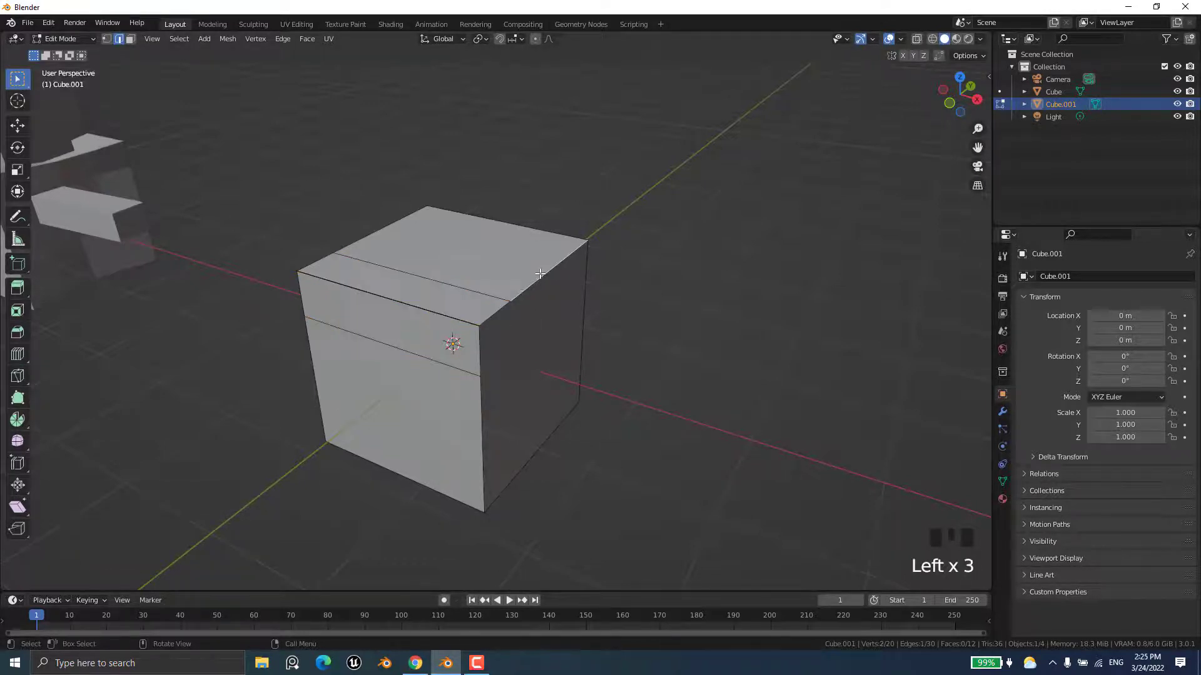
click(17, 357)
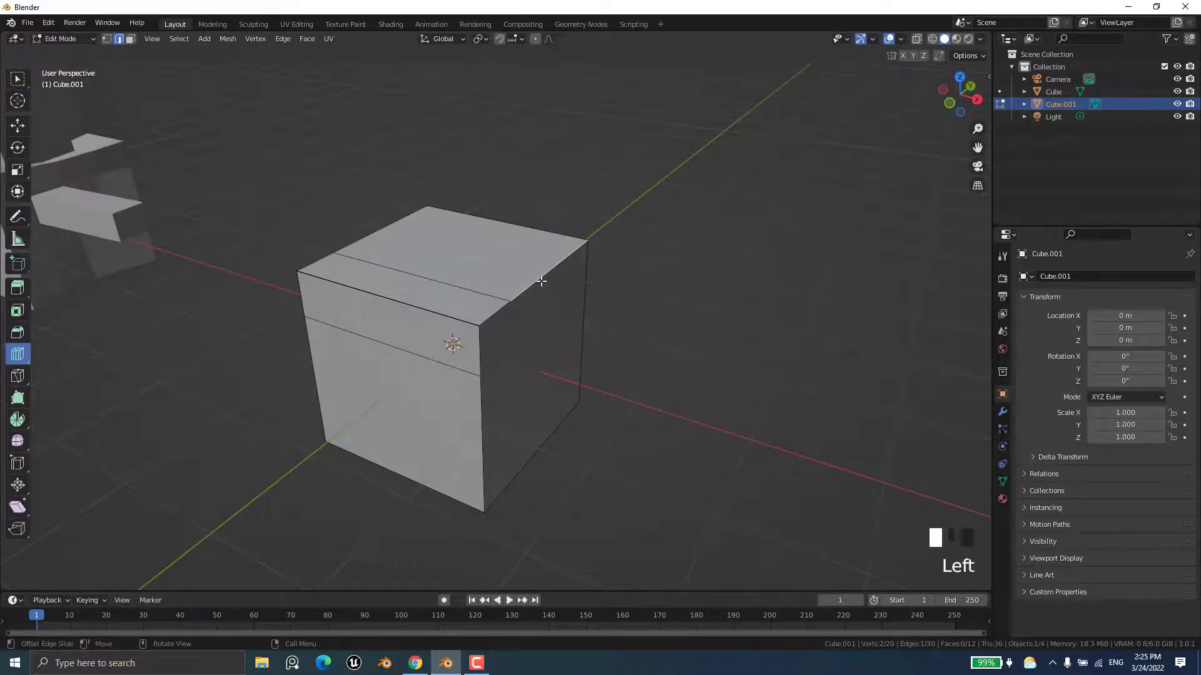
drag(540, 281, 649, 278)
middle_drag(668, 308, 716, 282)
middle_drag(489, 485, 498, 433)
drag(453, 387, 507, 321)
key(ctrl+z)
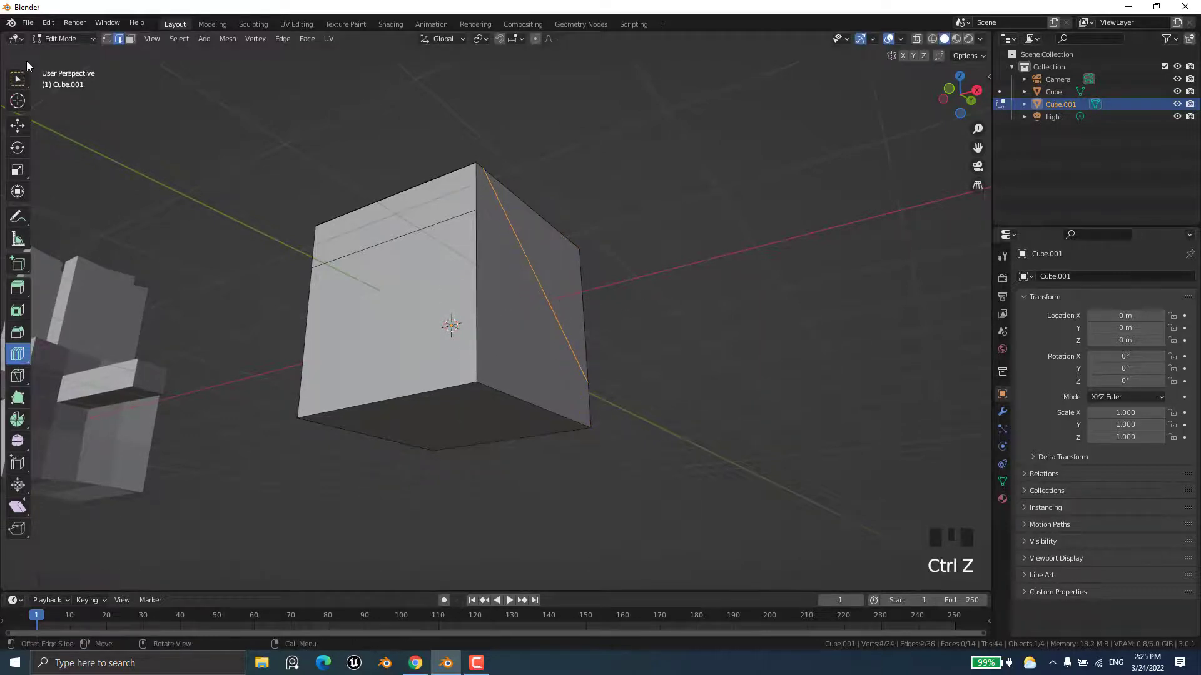
Select the bottom edge of the cube's front face and add offset edge loop cuts on both sides of it
click(18, 78)
click(389, 402)
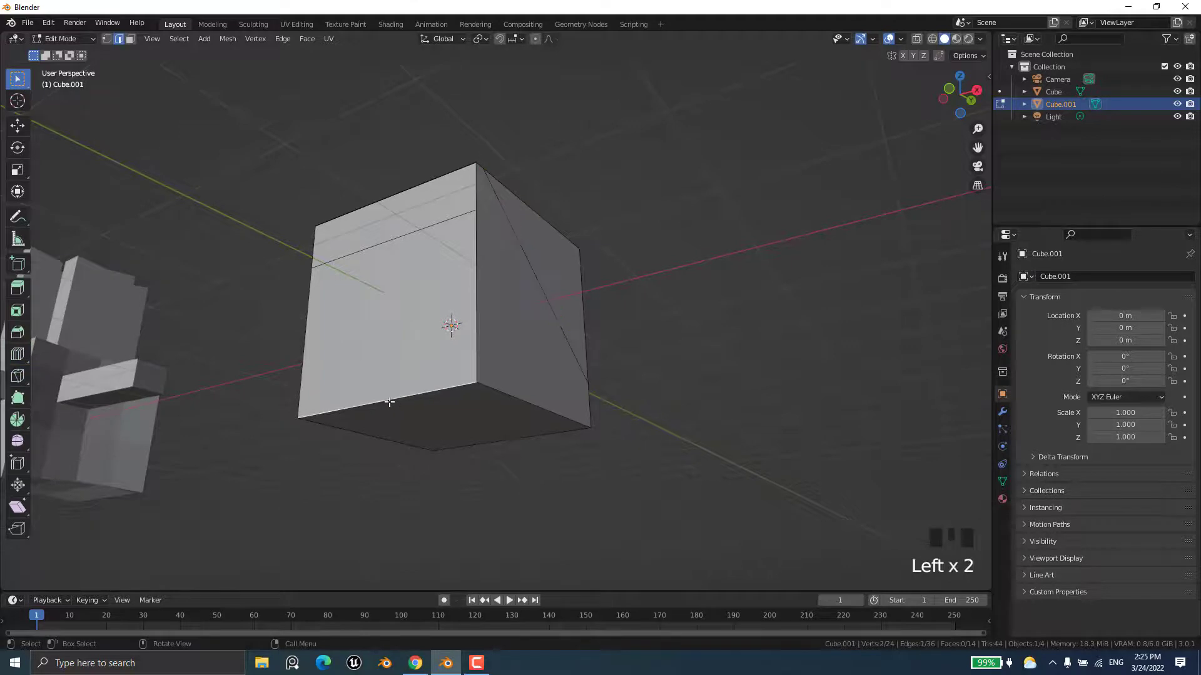
click(22, 360)
drag(395, 400, 416, 424)
scroll(417, 424, up, 1)
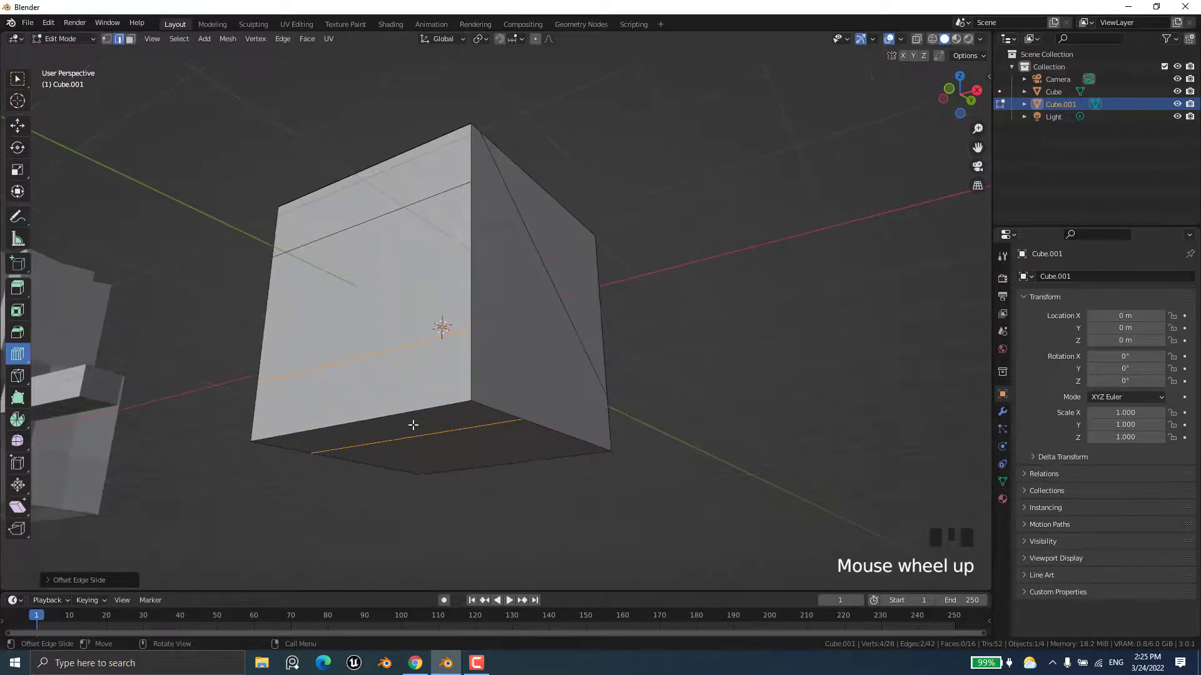
scroll(413, 425, down, 1)
Select the longer bottom edge segment of the adjacent side face and add offset edge loop cuts beside it
middle_drag(542, 354, 524, 335)
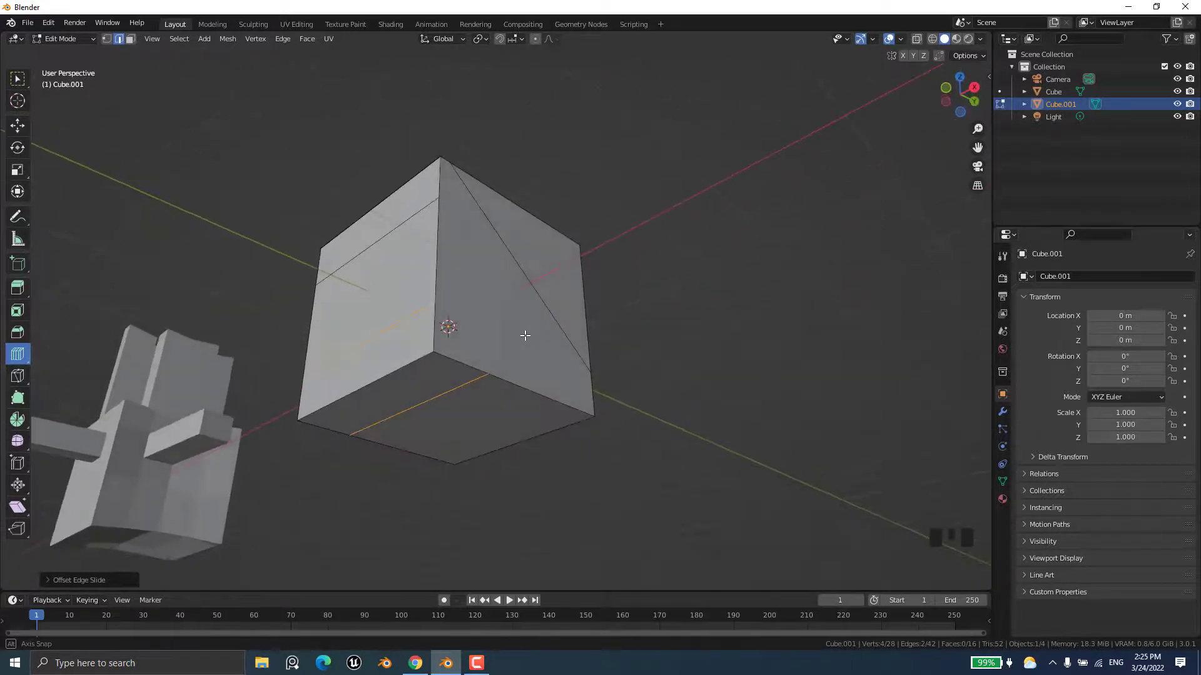
click(508, 381)
click(510, 384)
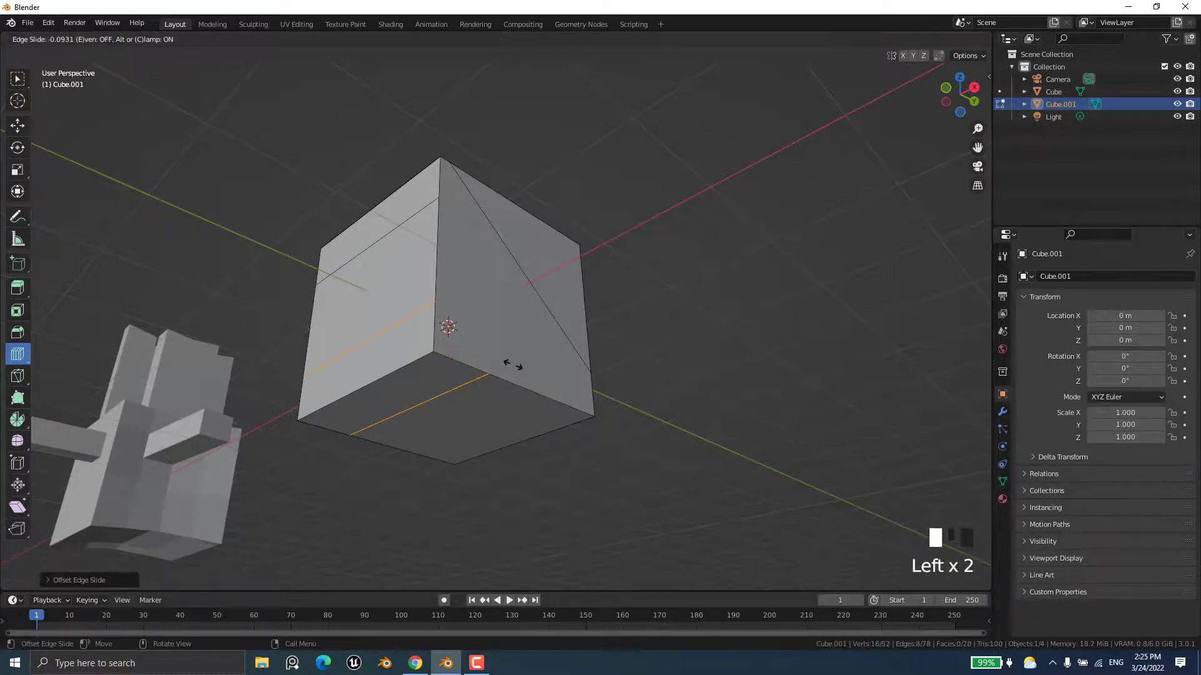
click(18, 80)
click(529, 390)
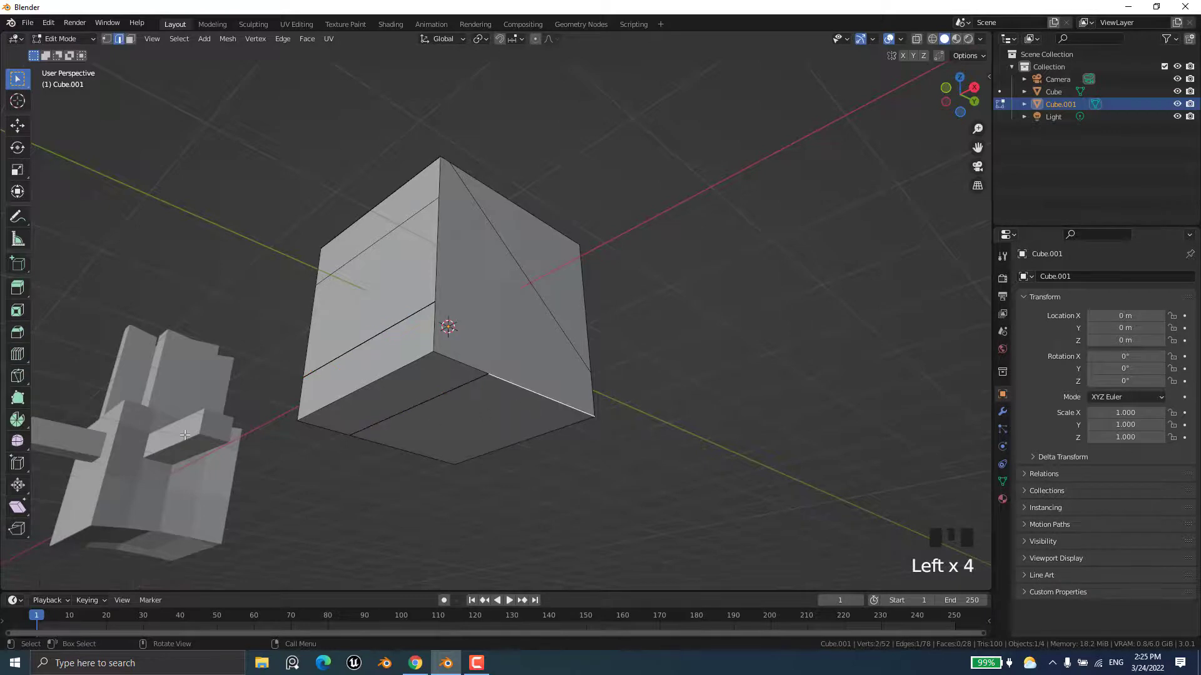
click(17, 354)
drag(565, 395, 519, 439)
Check the cut cube in Object Mode, return to Edit Mode, and view its other sides
middle_drag(416, 431, 502, 449)
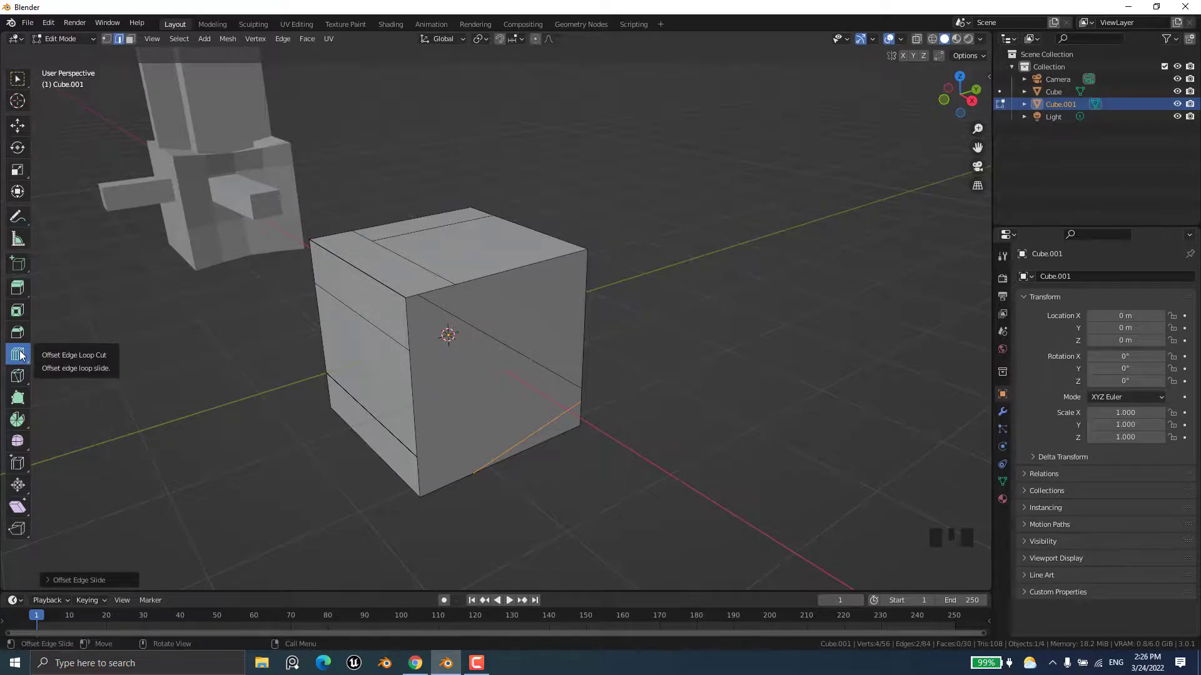
key(Tab)
key(Tab)
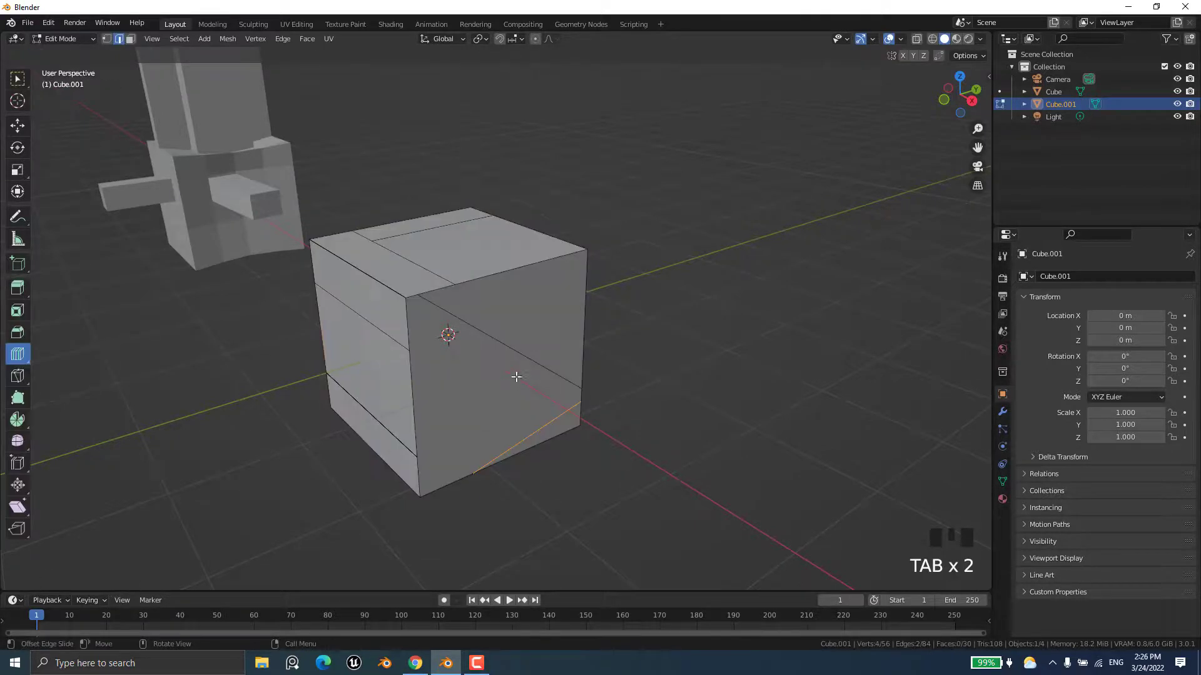
middle_drag(632, 308, 495, 322)
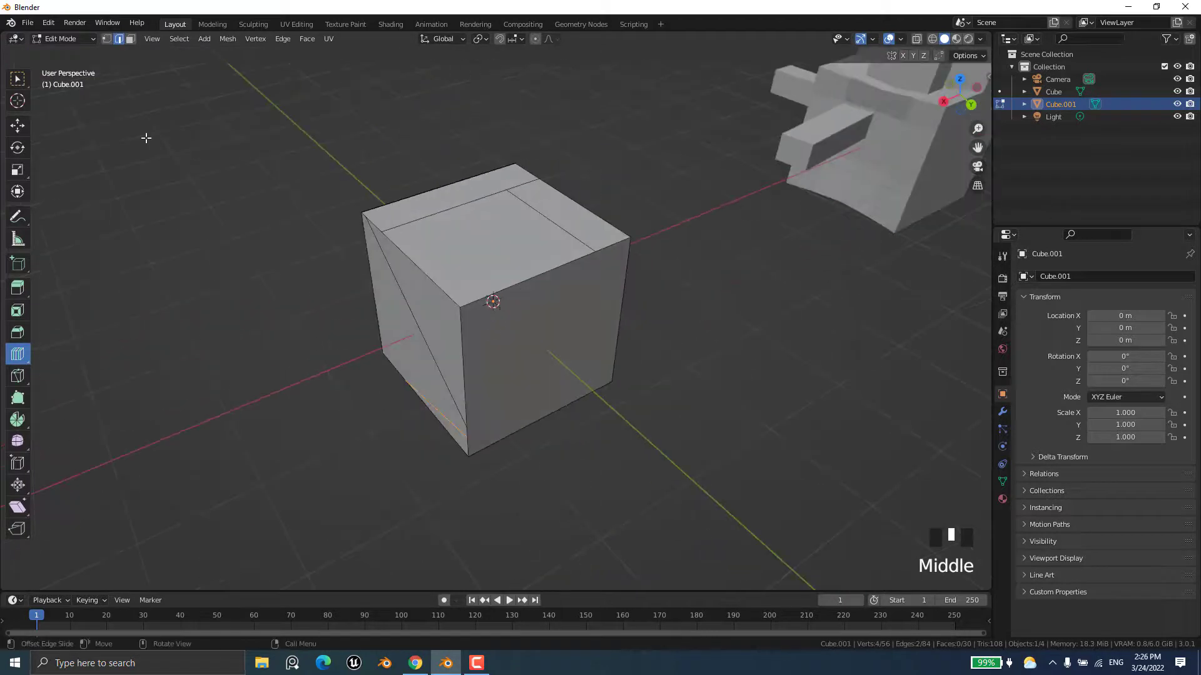
Select the longer top edge segment of the cube's uncut side face and add offset edge loop cuts on both sides of it
click(18, 79)
click(529, 283)
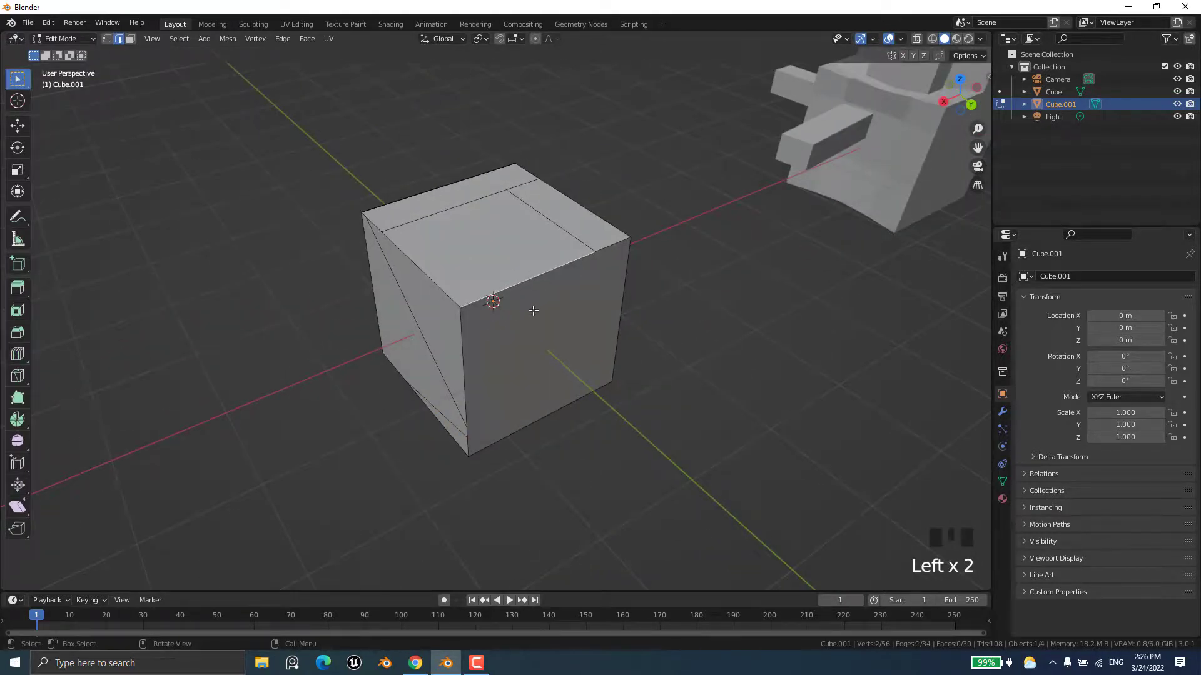
key(shift+ctrl+r)
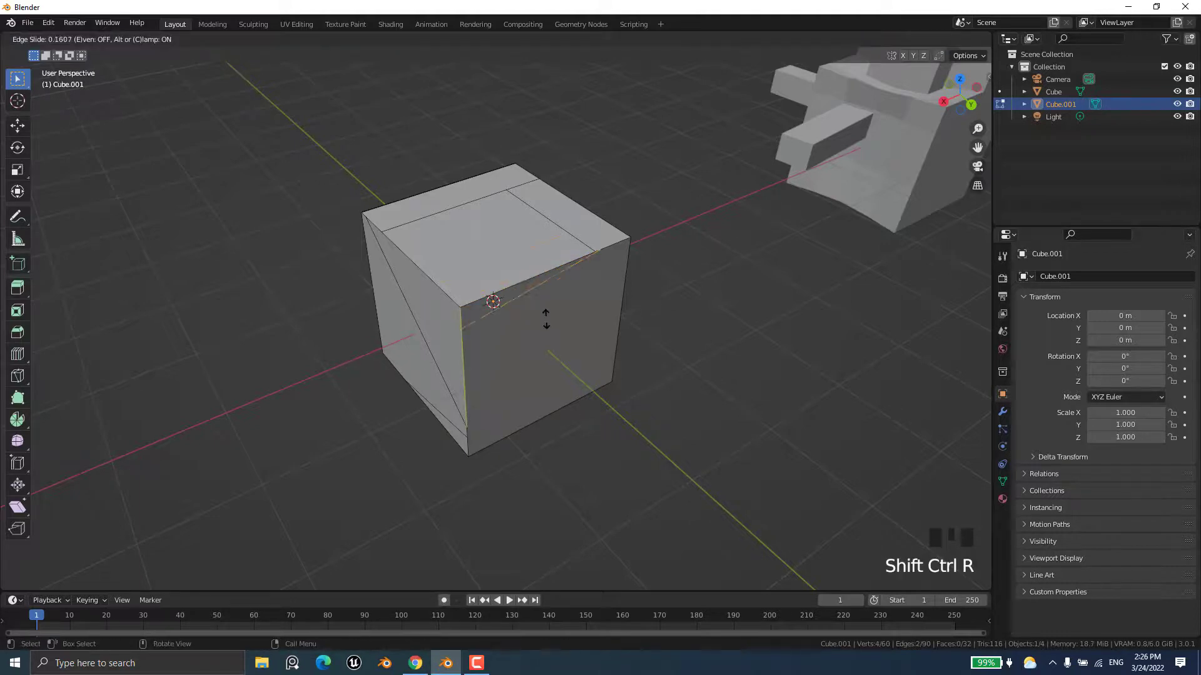
click(572, 341)
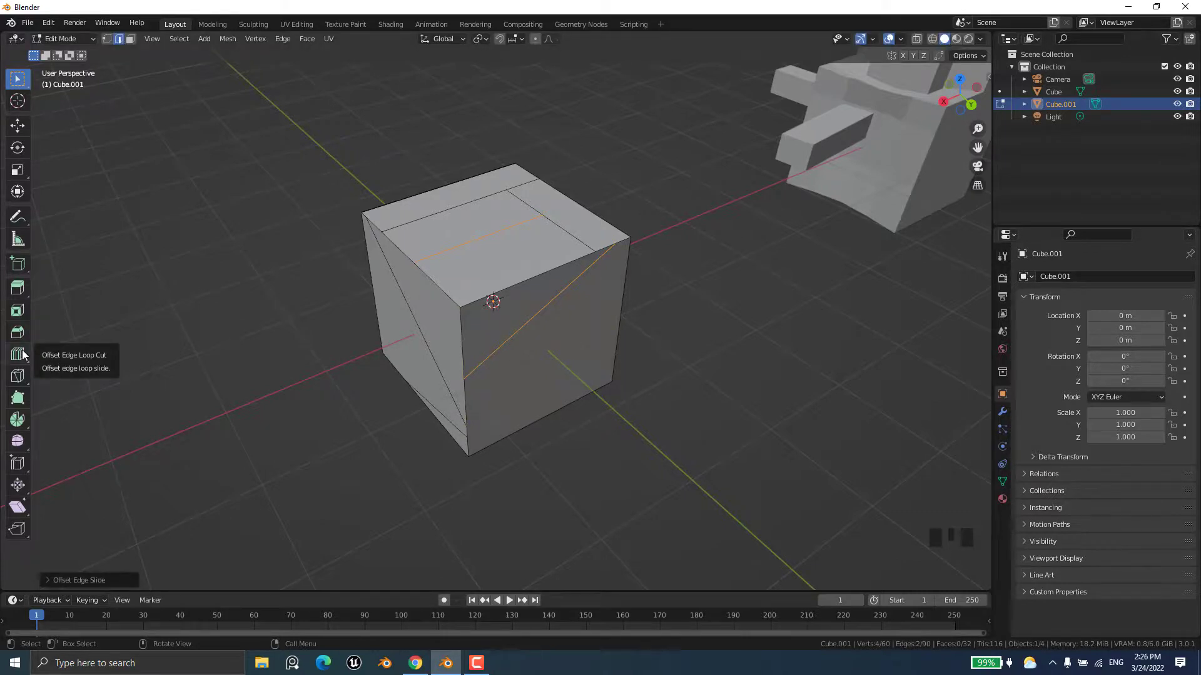
Switch to face selection and extrude the rectangular face in the middle of the cube's top upward
key(Tab)
middle_drag(651, 437, 713, 406)
key(Tab)
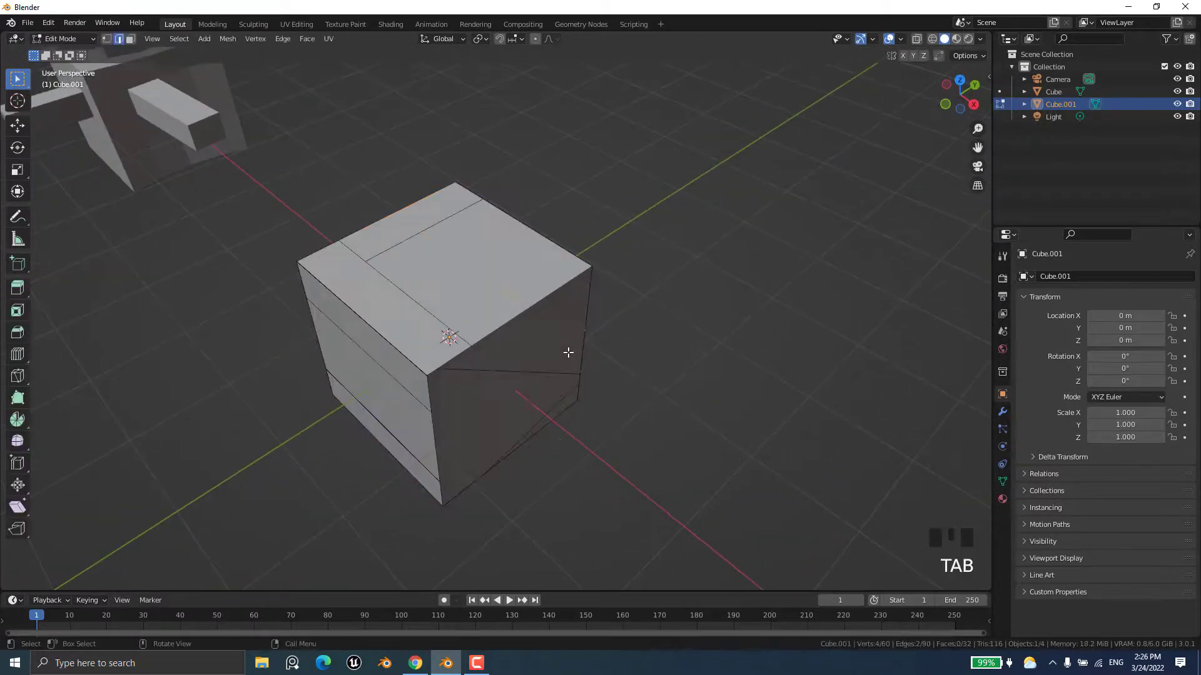
key(3)
click(472, 310)
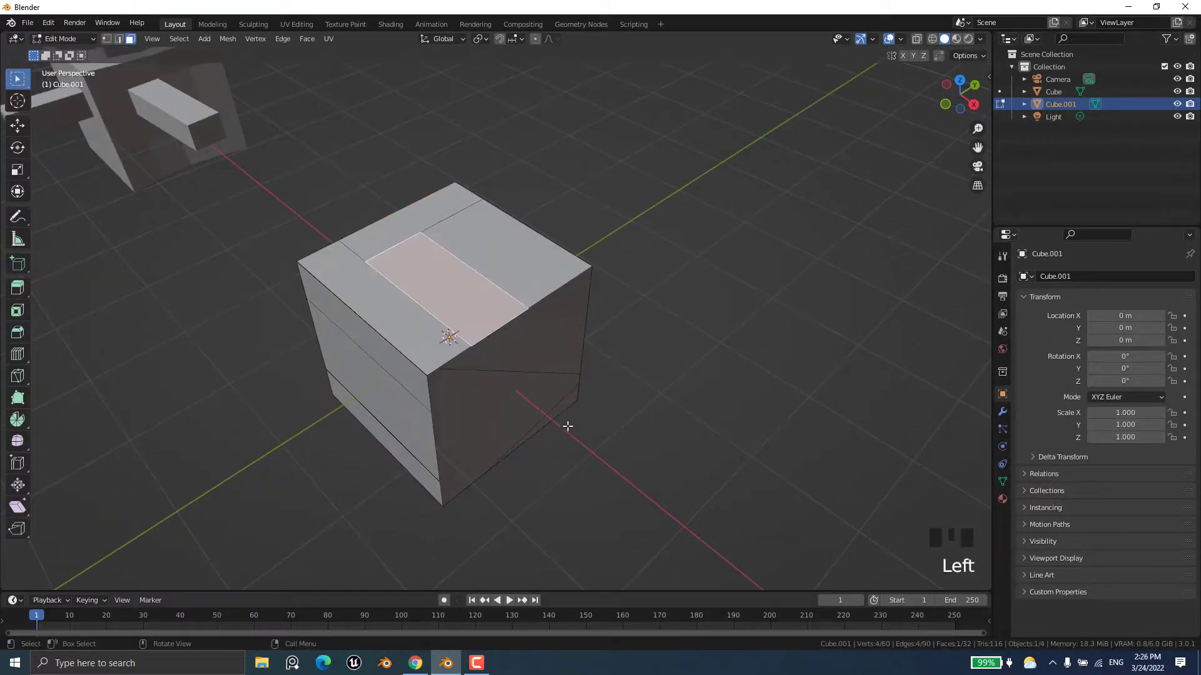
key(e)
click(619, 400)
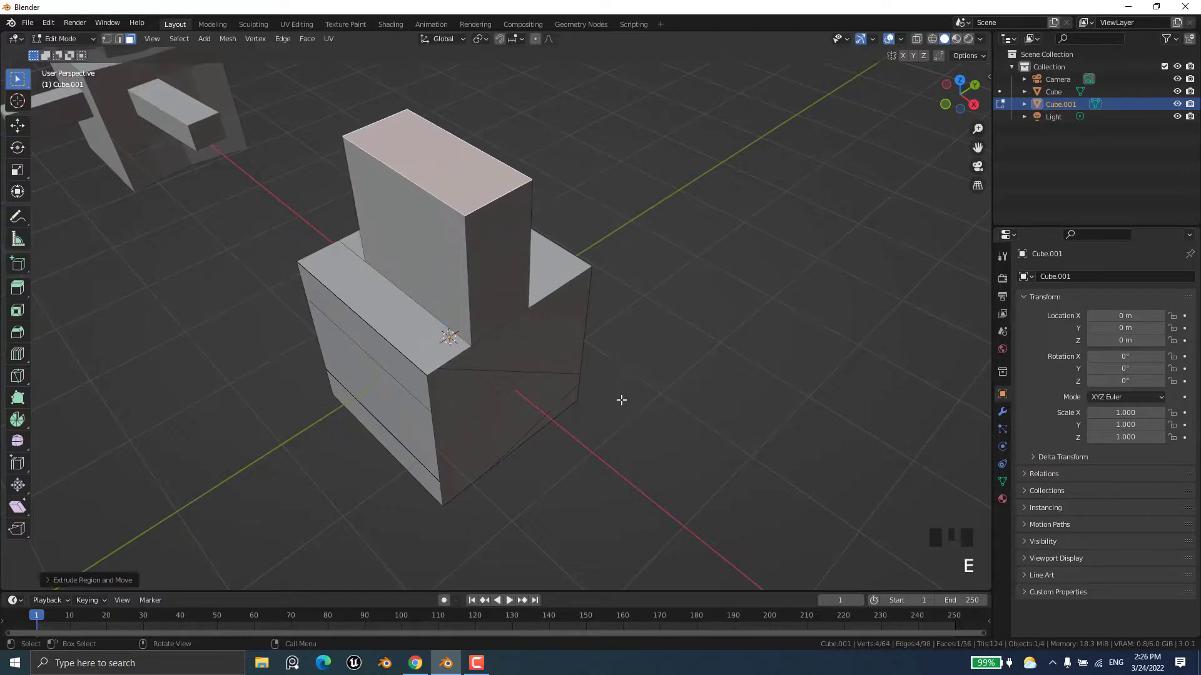
Extrude the upper triangular face beside the new diagonal cut outward by about 1.3 m
middle_drag(619, 400, 488, 337)
click(488, 337)
key(e)
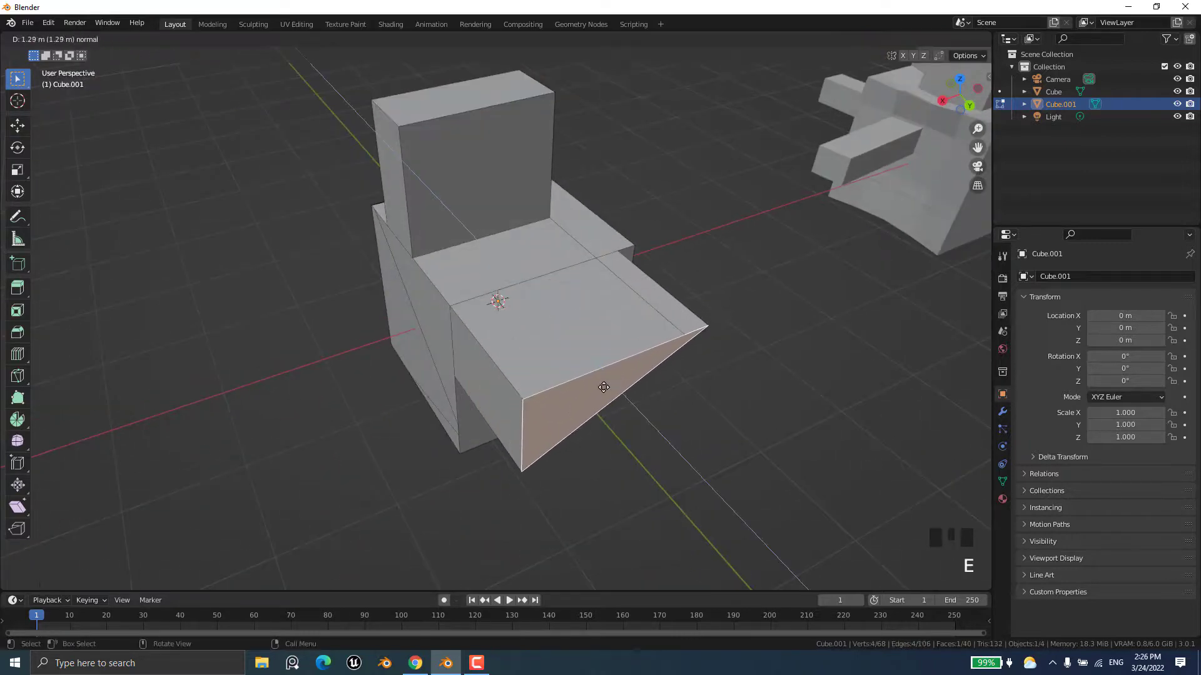
click(603, 384)
Extrude the narrow triangular face along the bottom edge of the diagonally cut side face, and return to Object Mode to view the whole model
middle_drag(603, 383, 479, 449)
click(595, 396)
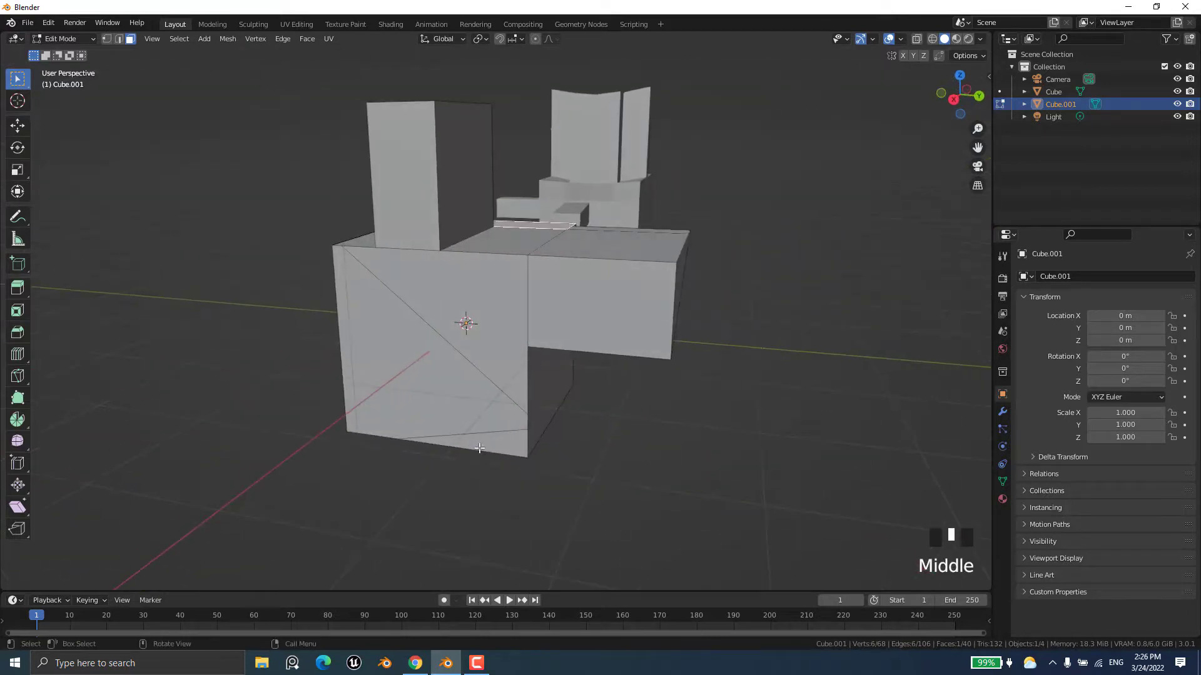
click(498, 443)
key(e)
click(375, 504)
middle_drag(379, 437, 456, 421)
scroll(445, 454, down, 3)
key(Tab)
scroll(450, 421, down, 3)
middle_drag(595, 345, 514, 455)
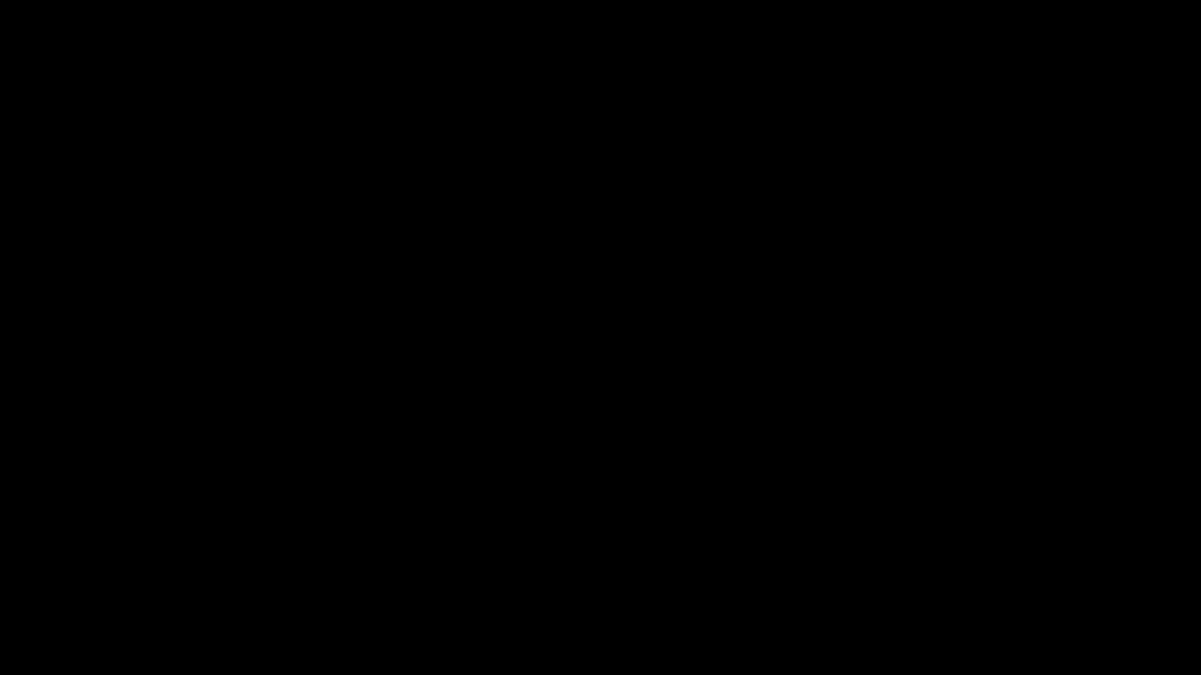